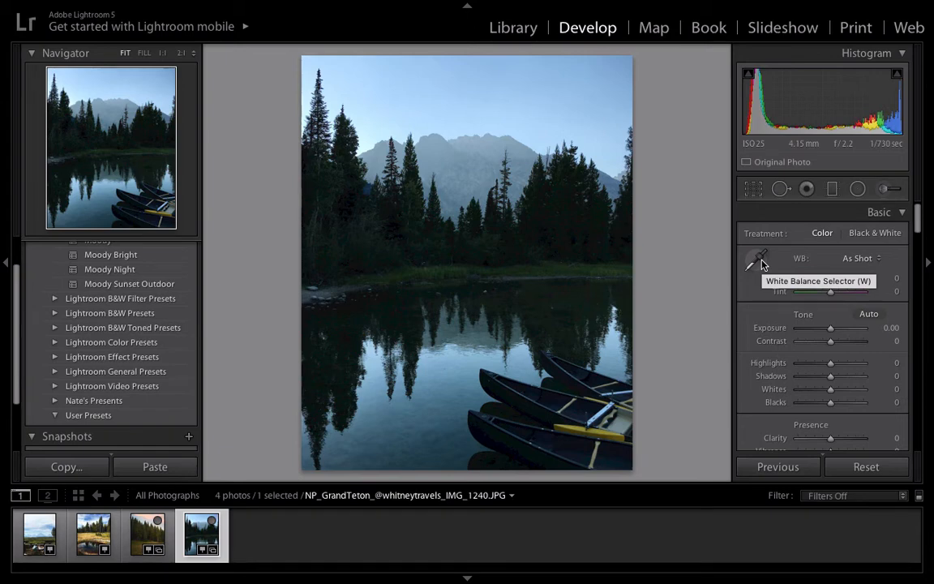
# Step: Try setting the white balance from a neutral sample on the hazy slope beside the trees
pyautogui.click(761, 263)
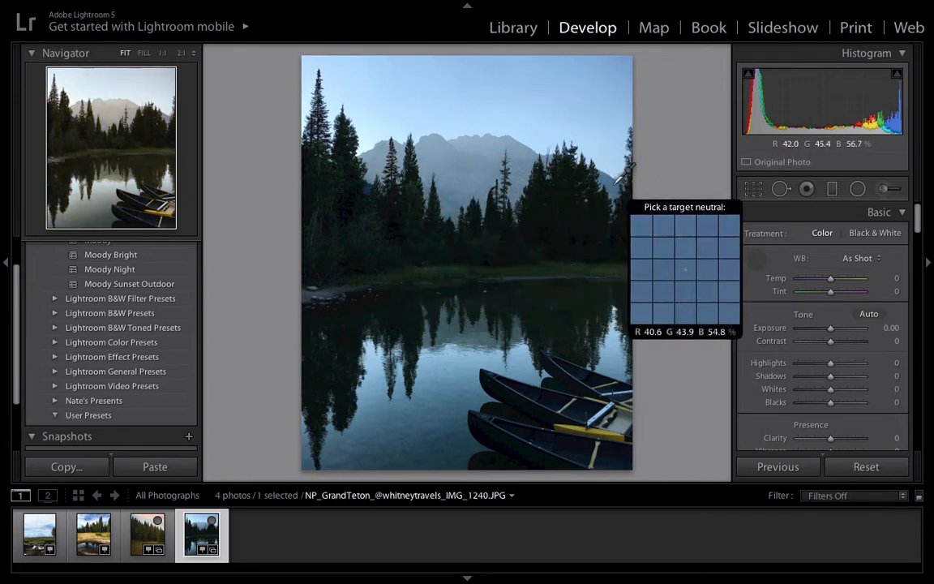
pyautogui.click(374, 167)
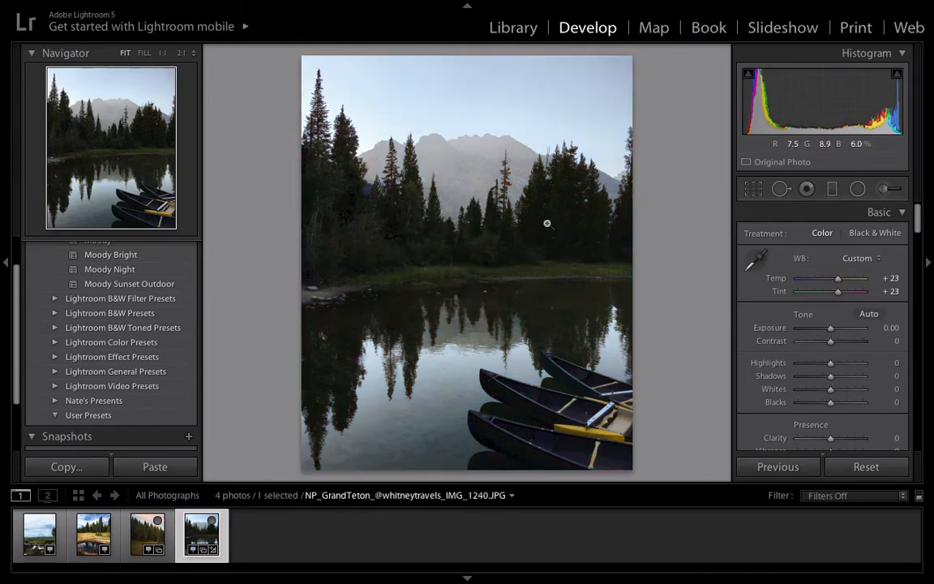
pyautogui.scroll(-2, 806, 312)
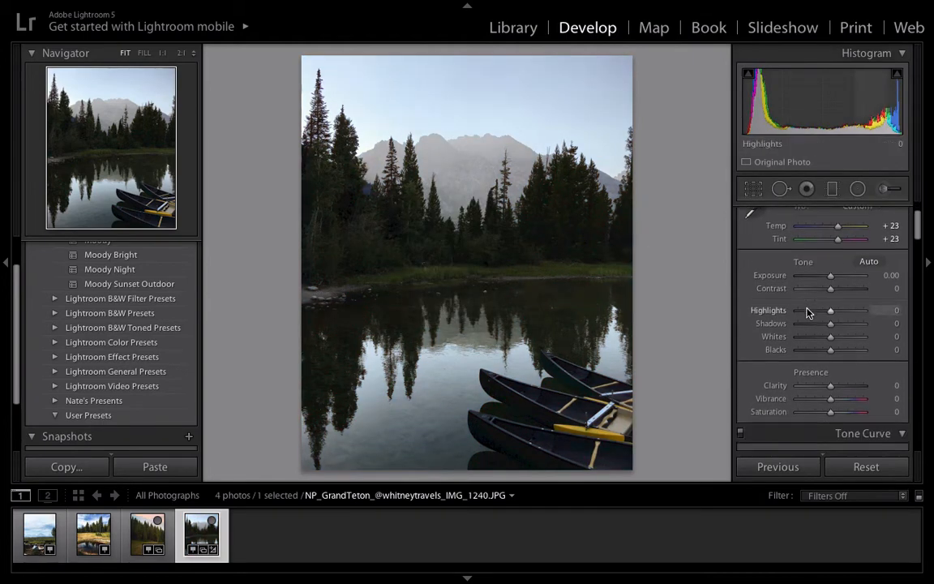
pyautogui.scroll(2, 805, 311)
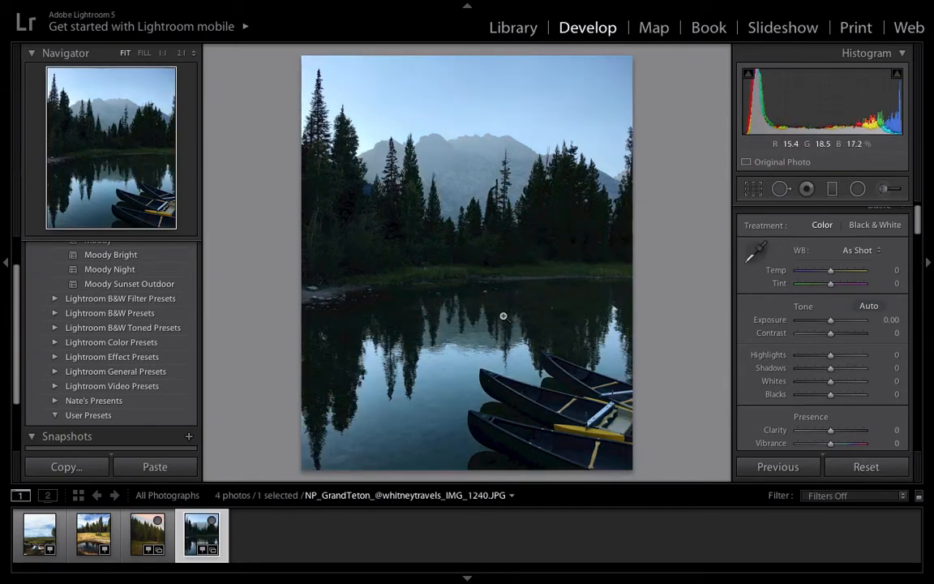
# Step: Set a custom white balance by sampling a neutral tone where the mountain's far slope meets the treeline
pyautogui.click(755, 254)
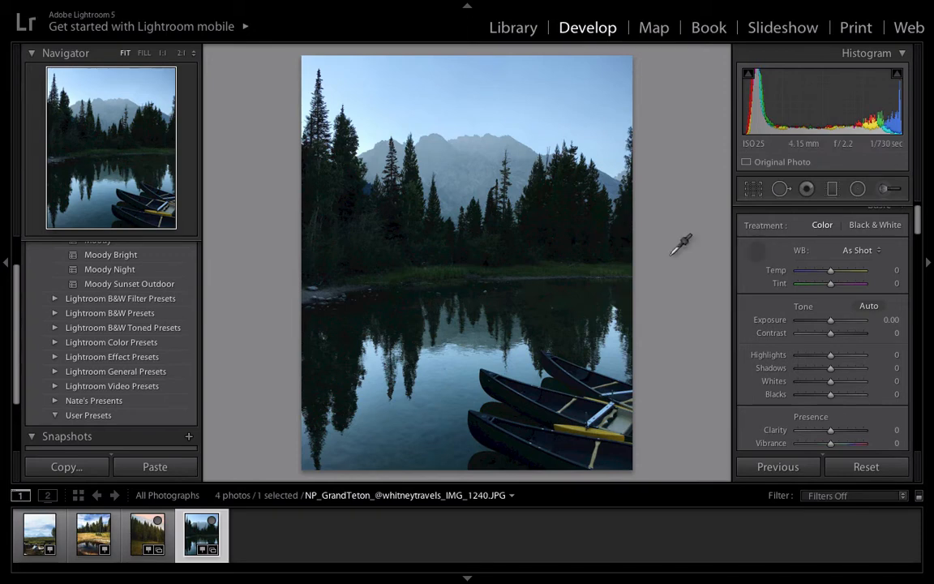
pyautogui.click(365, 162)
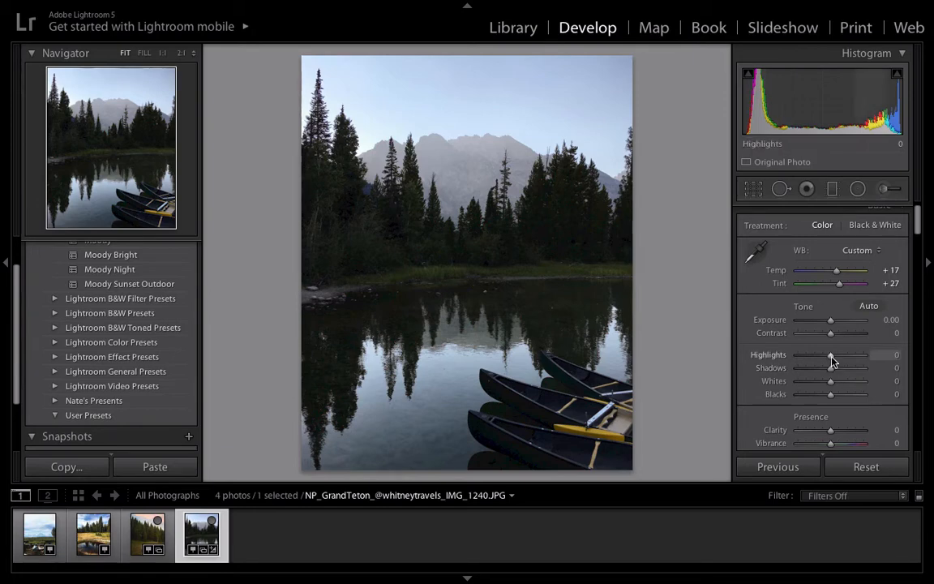
# Step: Set the photo's tone to Highlights -7, Shadows +71, Whites +17 and Blacks -34
pyautogui.moveTo(830, 356); pyautogui.dragTo(851, 375)
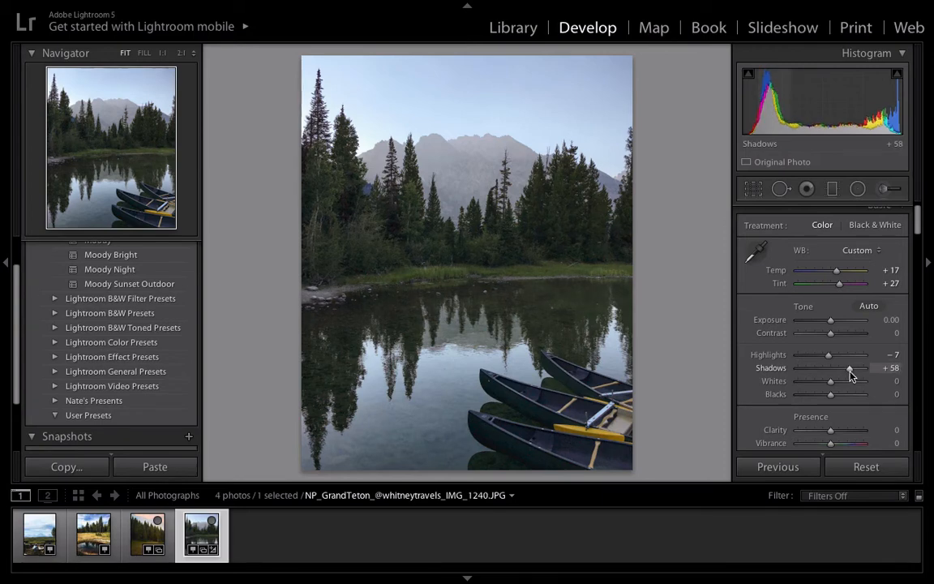
pyautogui.scroll(-3, 834, 351)
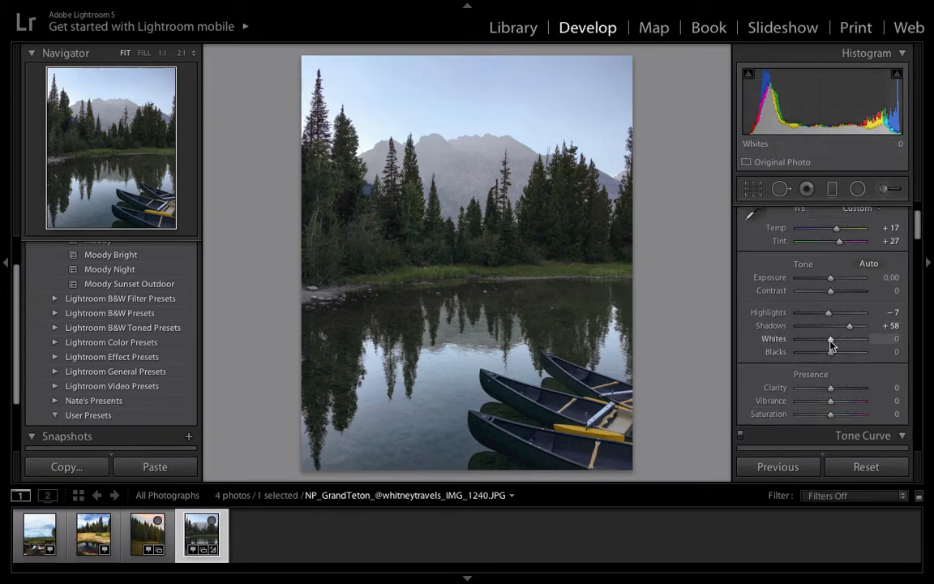
pyautogui.moveTo(830, 345)
pyautogui.mouseDown()
pyautogui.moveTo(799, 339)
pyautogui.moveTo(853, 339)
pyautogui.moveTo(803, 340)
pyautogui.moveTo(848, 341)
pyautogui.moveTo(797, 349)
pyautogui.moveTo(844, 344)
pyautogui.mouseUp()
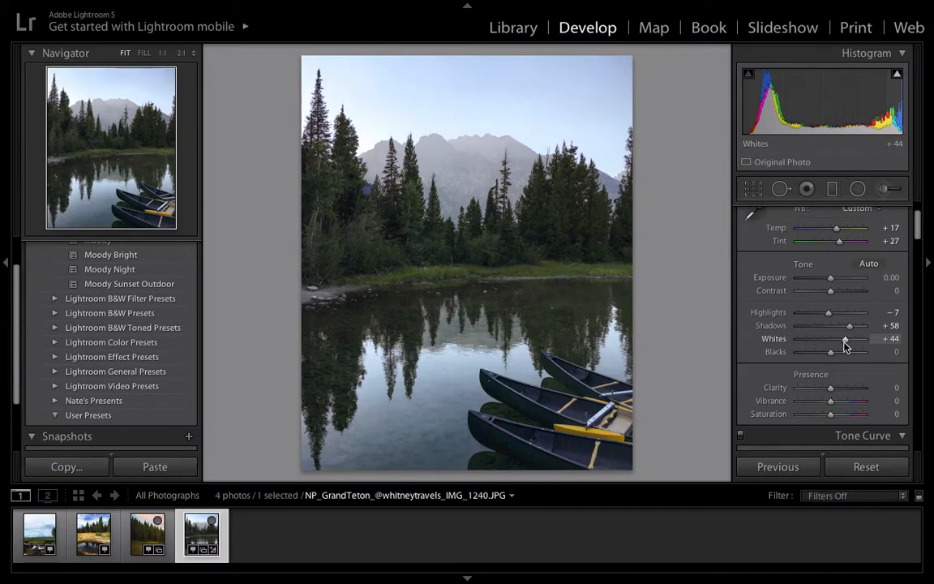
pyautogui.moveTo(845, 346); pyautogui.dragTo(835, 340)
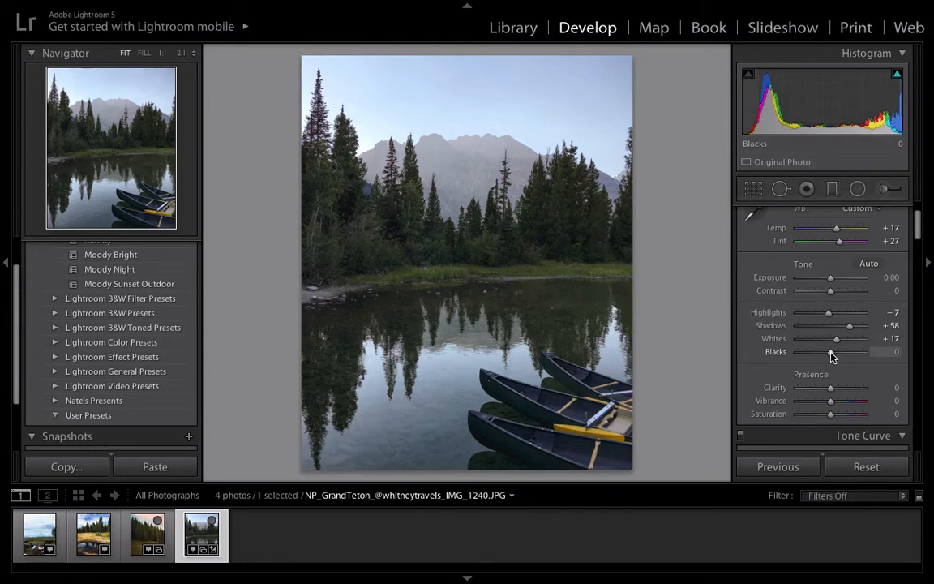
pyautogui.moveTo(830, 354); pyautogui.dragTo(829, 355)
pyautogui.moveTo(813, 355); pyautogui.dragTo(822, 357)
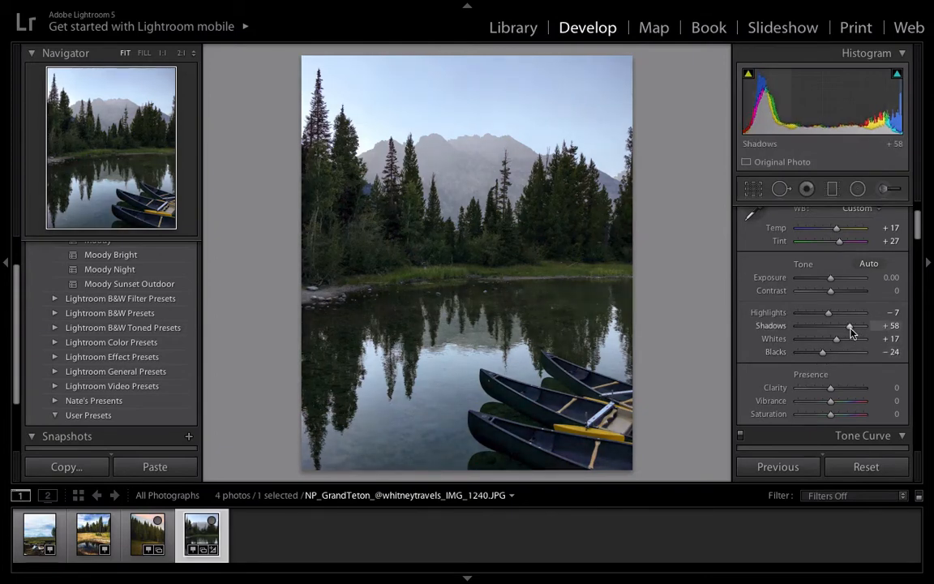
pyautogui.moveTo(853, 331); pyautogui.dragTo(820, 358)
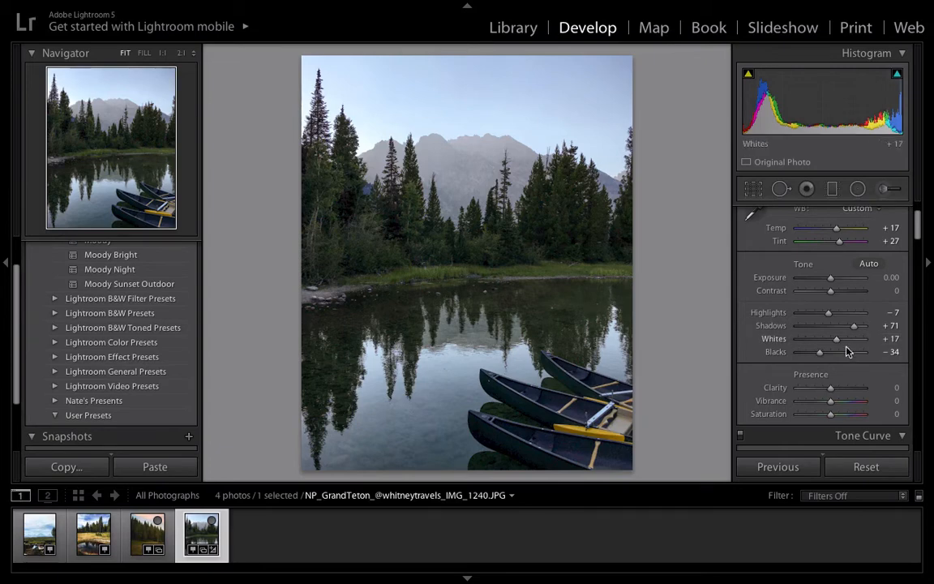
# Step: Set Clarity to +10 and Vibrance to +52, keeping Saturation at 0
pyautogui.scroll(-3, 835, 369)
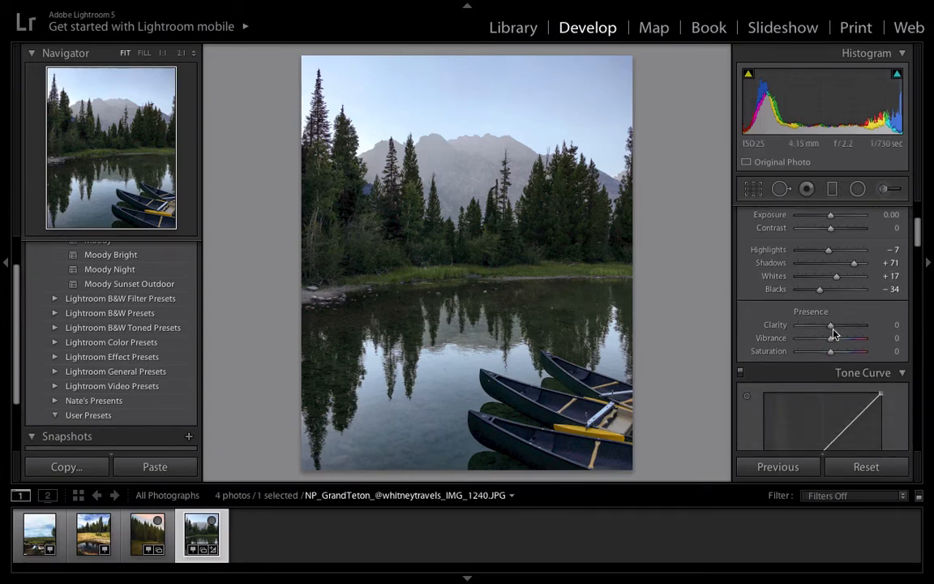
pyautogui.moveTo(832, 330); pyautogui.dragTo(836, 330)
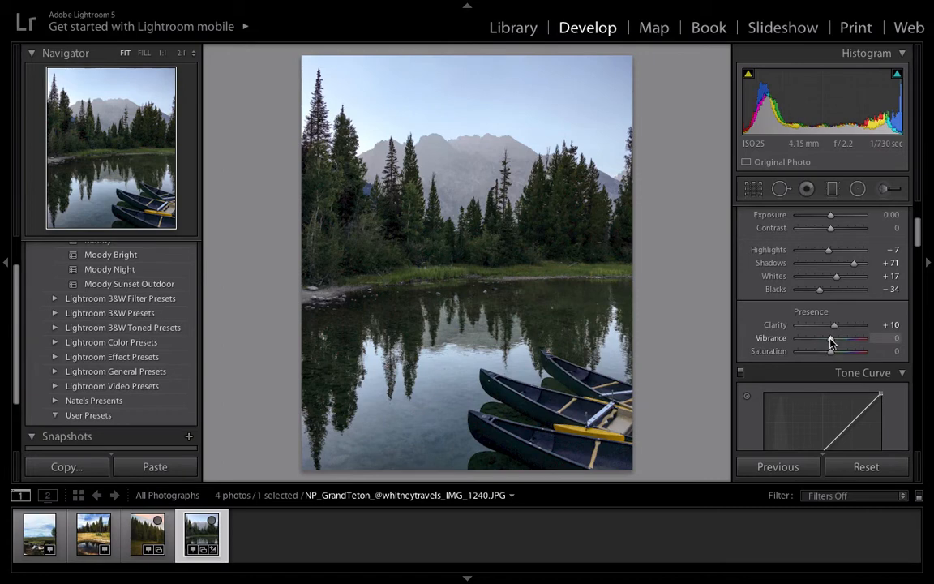
pyautogui.moveTo(831, 343); pyautogui.dragTo(857, 341)
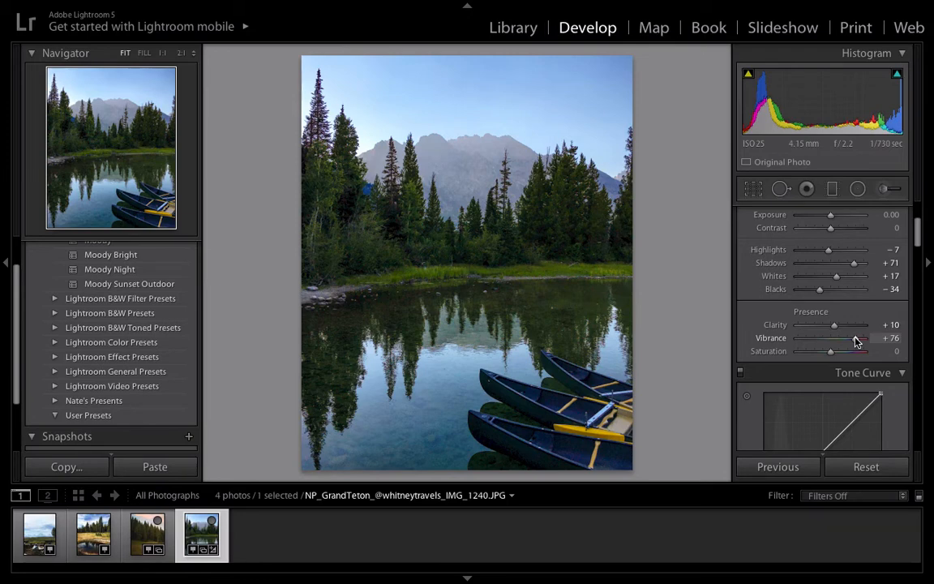
pyautogui.moveTo(857, 340)
pyautogui.mouseDown()
pyautogui.moveTo(811, 350)
pyautogui.moveTo(849, 351)
pyautogui.mouseUp()
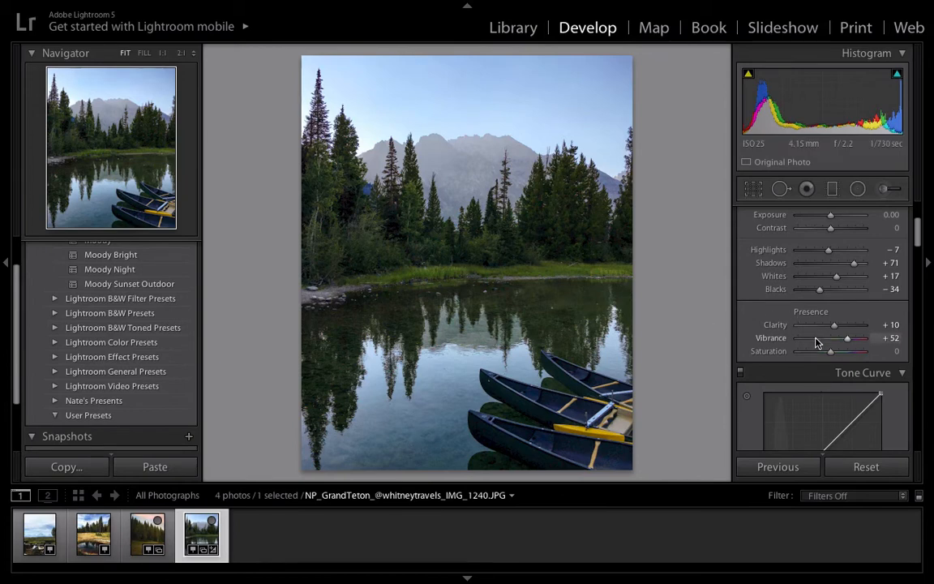
pyautogui.scroll(-3, 816, 338)
pyautogui.scroll(-1, 816, 339)
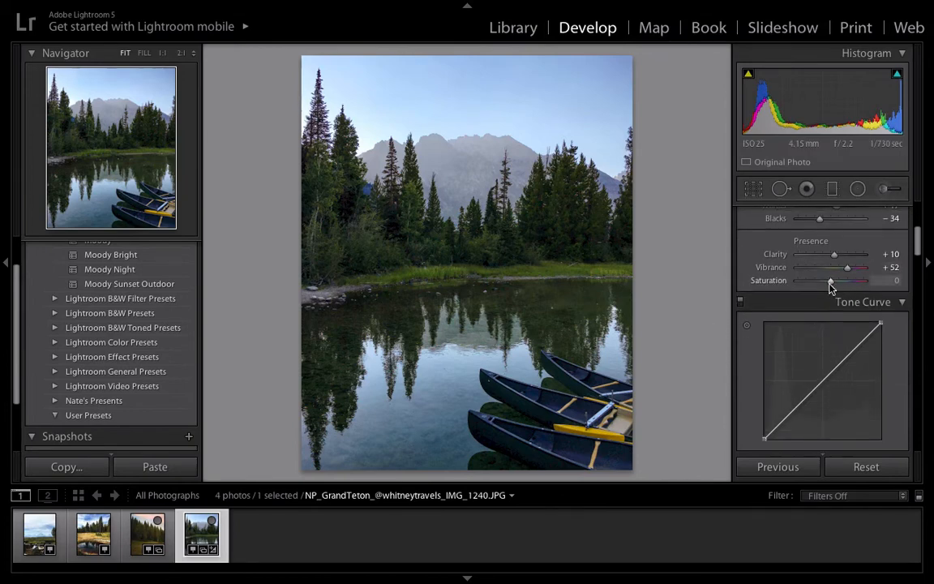
pyautogui.moveTo(831, 287)
pyautogui.mouseDown()
pyautogui.moveTo(843, 284)
pyautogui.moveTo(809, 289)
pyautogui.moveTo(876, 285)
pyautogui.moveTo(799, 284)
pyautogui.moveTo(829, 288)
pyautogui.mouseUp()
# Step: Add shadow, midtone and highlight anchor points along the RGB tone curve
pyautogui.scroll(-2, 829, 280)
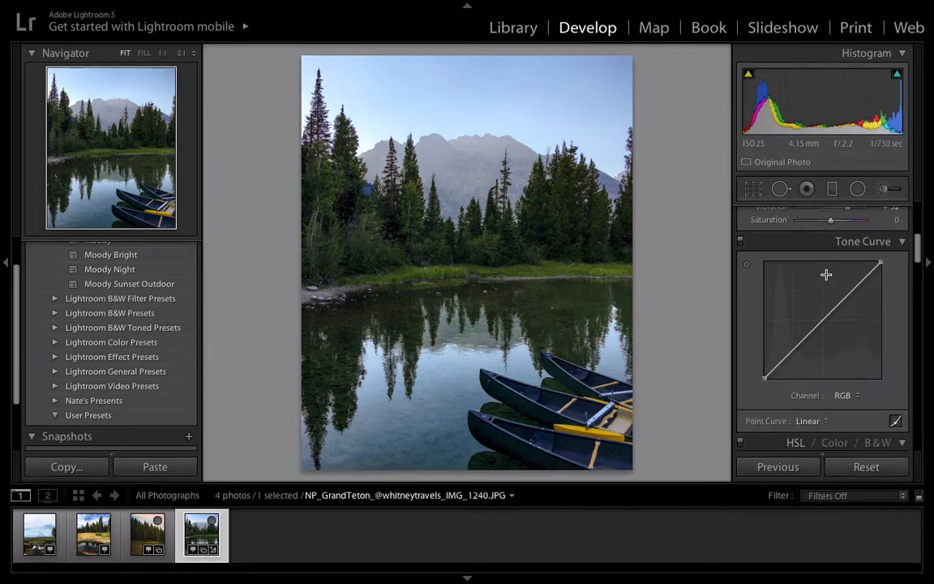
pyautogui.click(790, 351)
pyautogui.click(821, 322)
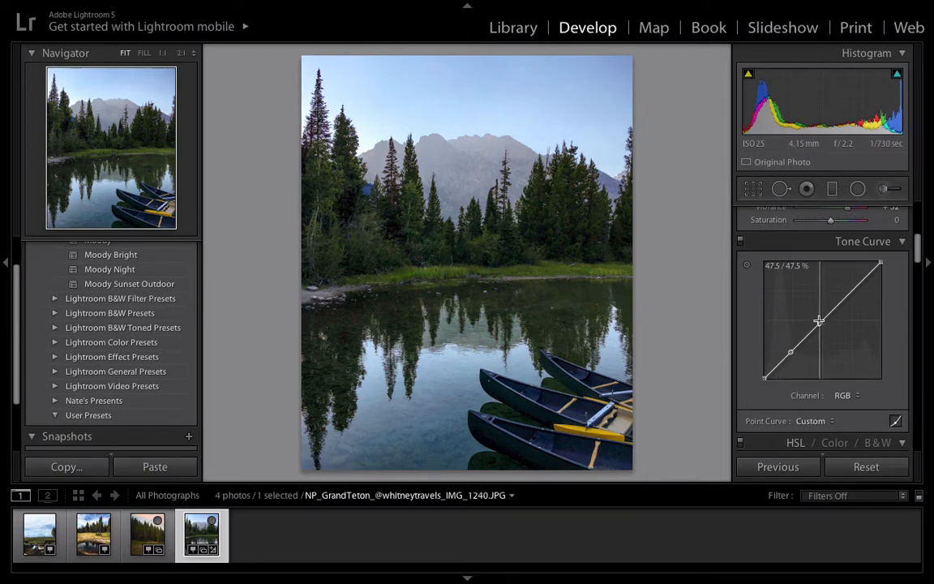
pyautogui.click(853, 291)
# Step: Adjust the tone curve's black endpoint and slightly lower its white endpoint, leaving the highlight anchor on the diagonal
pyautogui.moveTo(766, 378)
pyautogui.mouseDown()
pyautogui.moveTo(765, 360)
pyautogui.moveTo(765, 374)
pyautogui.mouseUp()
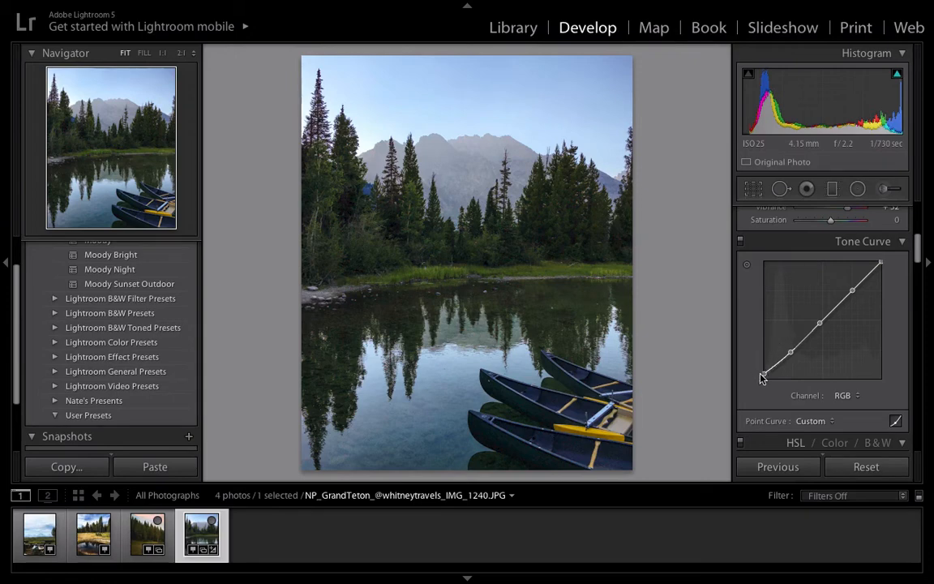
pyautogui.moveTo(765, 374); pyautogui.dragTo(765, 377)
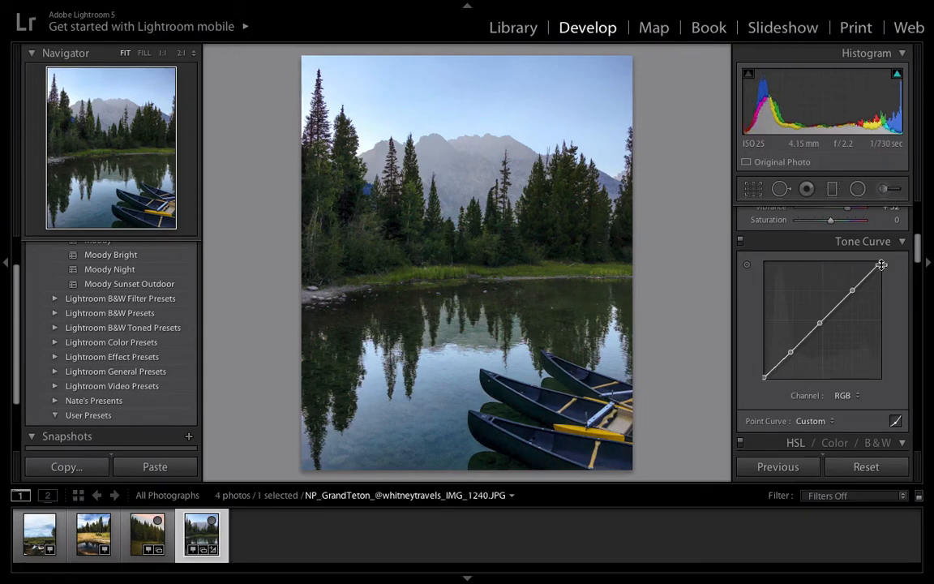
pyautogui.moveTo(882, 265); pyautogui.dragTo(882, 268)
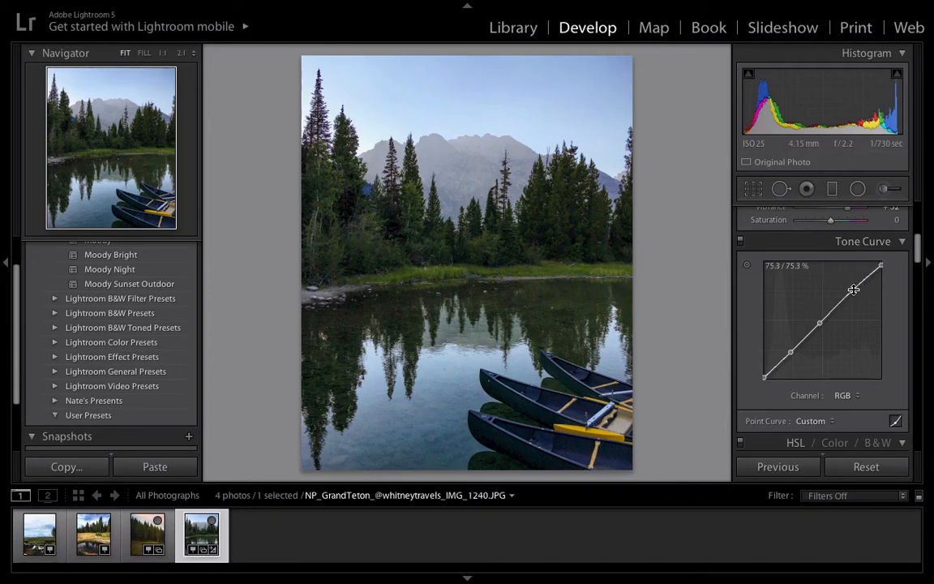
pyautogui.moveTo(854, 290)
pyautogui.mouseDown()
pyautogui.moveTo(854, 302)
pyautogui.moveTo(851, 293)
pyautogui.mouseUp()
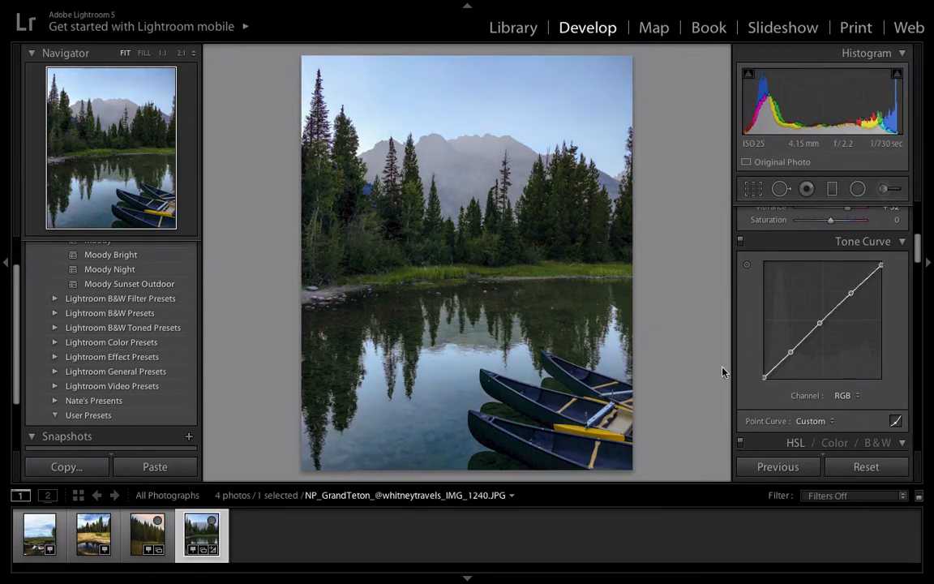
pyautogui.hotkey('ctrl', 'z')
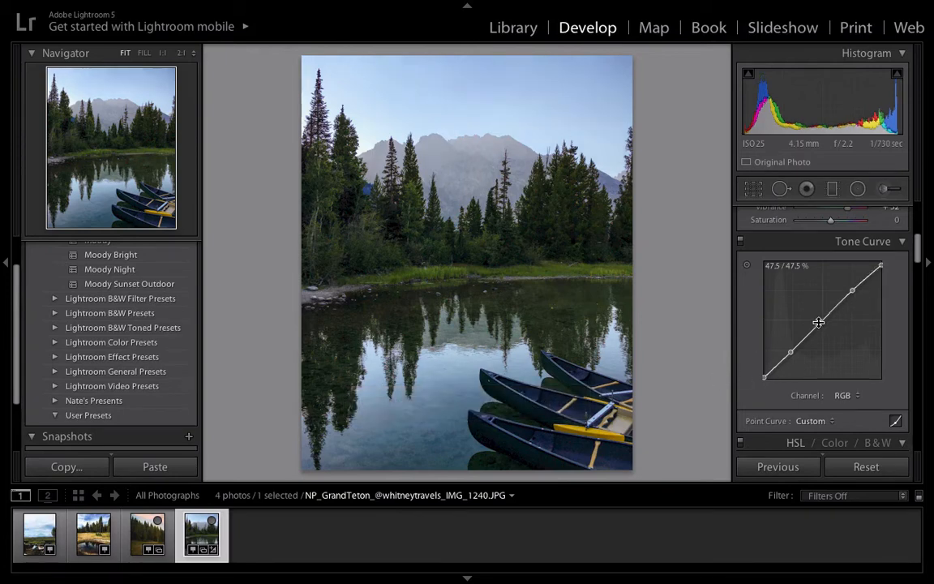
# Step: Set the Green luminance to +1 in the HSL adjustments
pyautogui.scroll(-5, 760, 357)
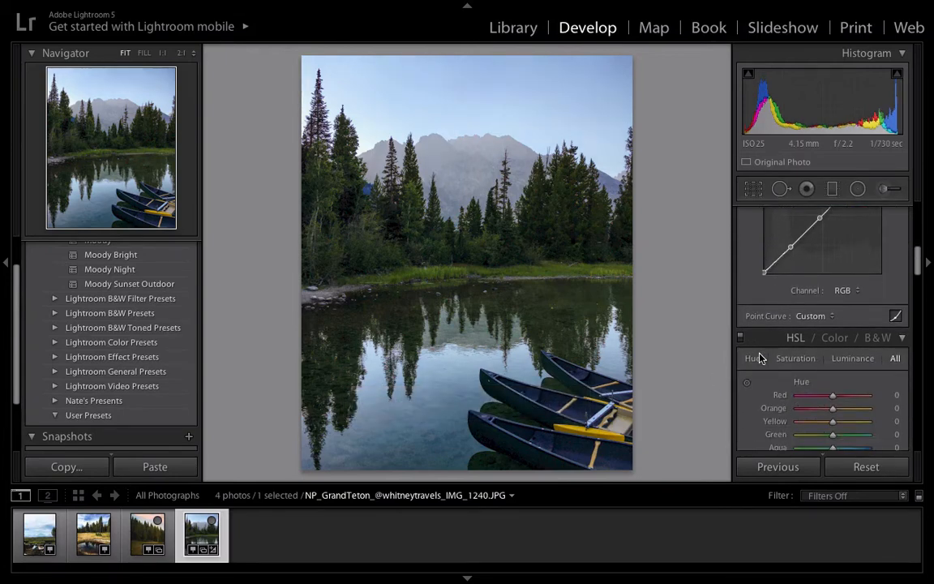
pyautogui.scroll(-2, 761, 357)
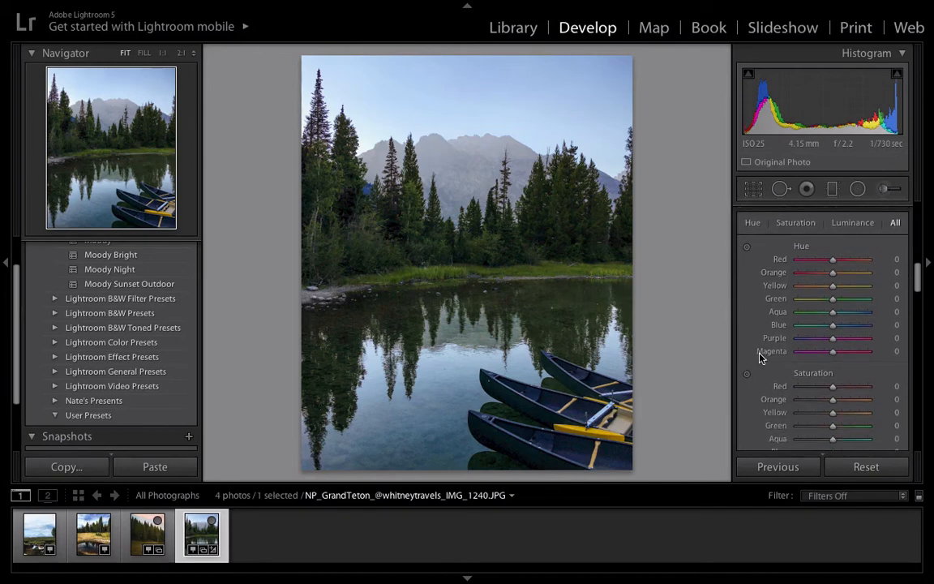
pyautogui.scroll(2, 761, 358)
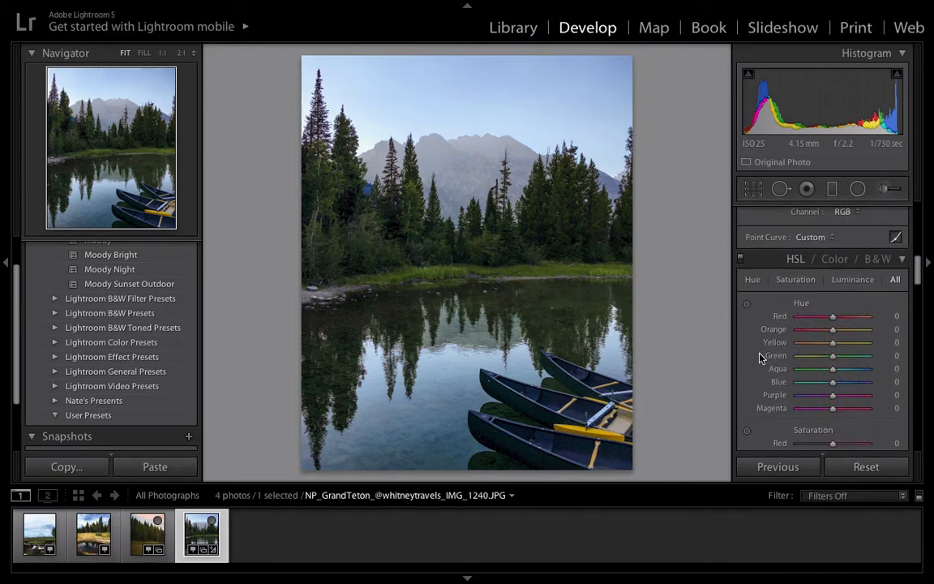
pyautogui.scroll(-8, 759, 329)
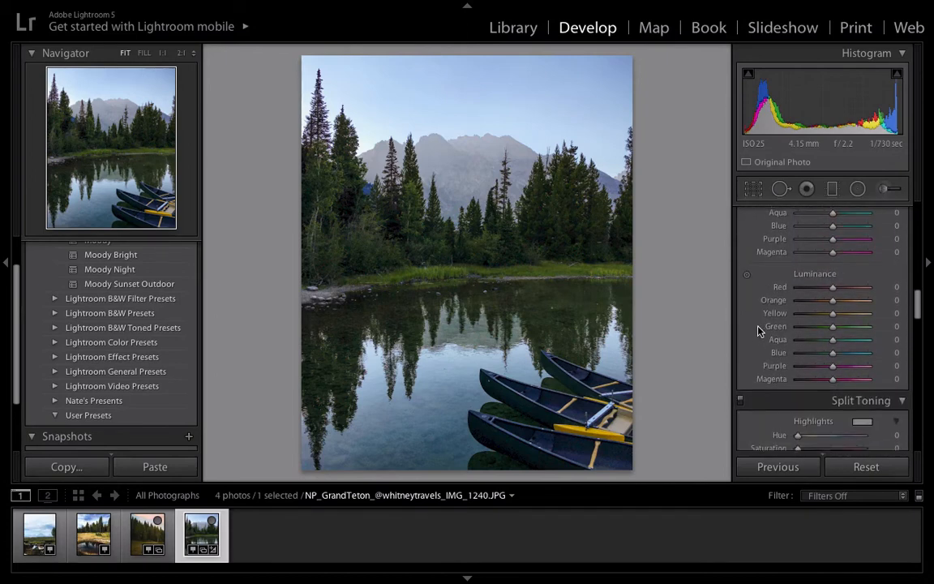
pyautogui.scroll(-1, 760, 328)
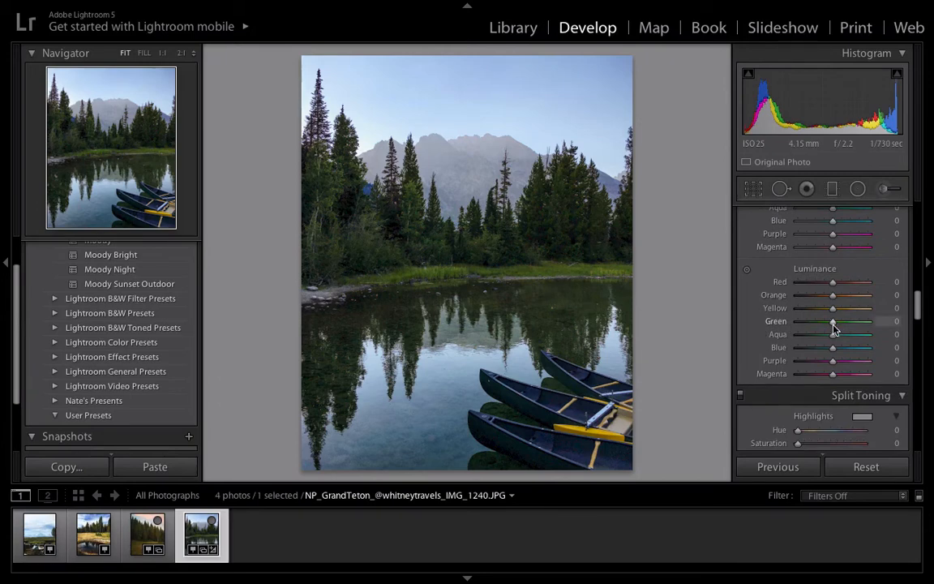
pyautogui.moveTo(833, 323)
pyautogui.mouseDown()
pyautogui.moveTo(868, 327)
pyautogui.moveTo(842, 331)
pyautogui.moveTo(885, 324)
pyautogui.moveTo(822, 325)
pyautogui.moveTo(836, 334)
pyautogui.mouseUp()
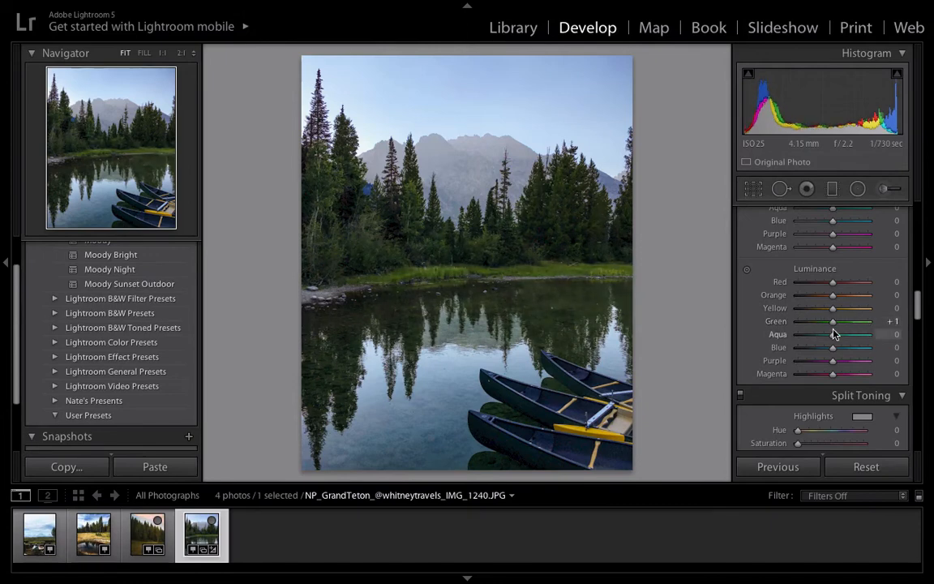
# Step: Set the Green saturation to +20 in the HSL adjustments
pyautogui.scroll(3, 824, 316)
pyautogui.scroll(1, 824, 314)
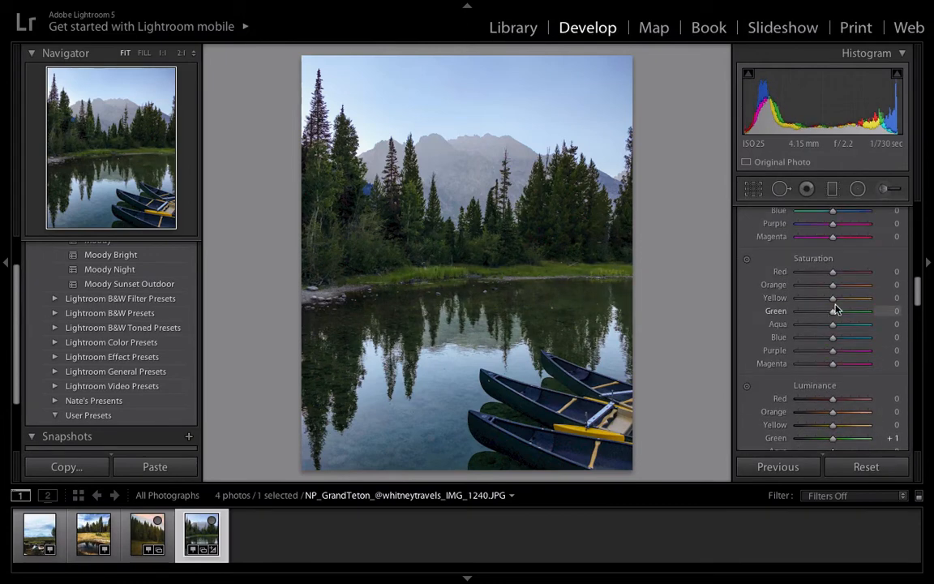
pyautogui.moveTo(836, 313); pyautogui.dragTo(844, 314)
pyautogui.scroll(-3, 783, 327)
pyautogui.scroll(3, 785, 332)
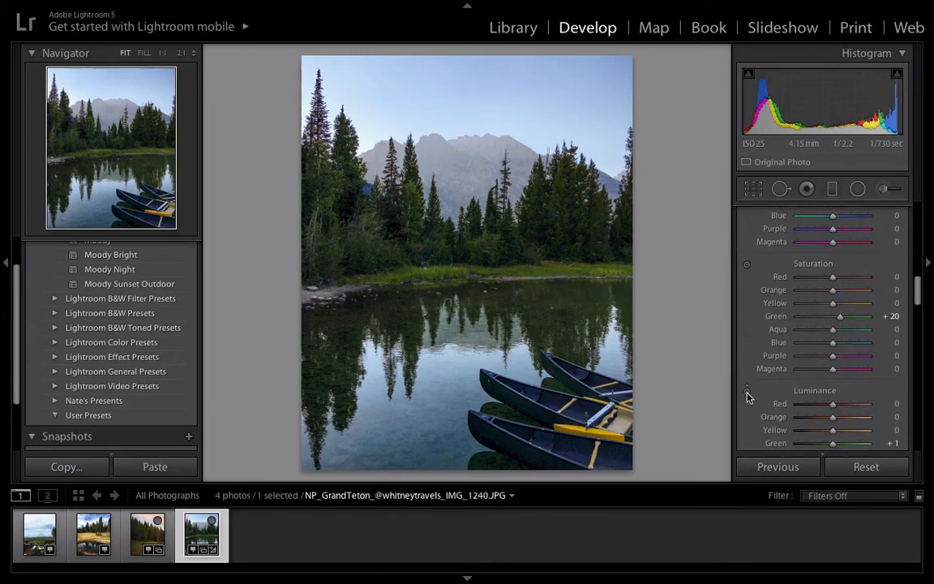
# Step: Activate targeted saturation adjustment, dismissing the Java prompt, and set the Blue saturation to +18
pyautogui.click(747, 266)
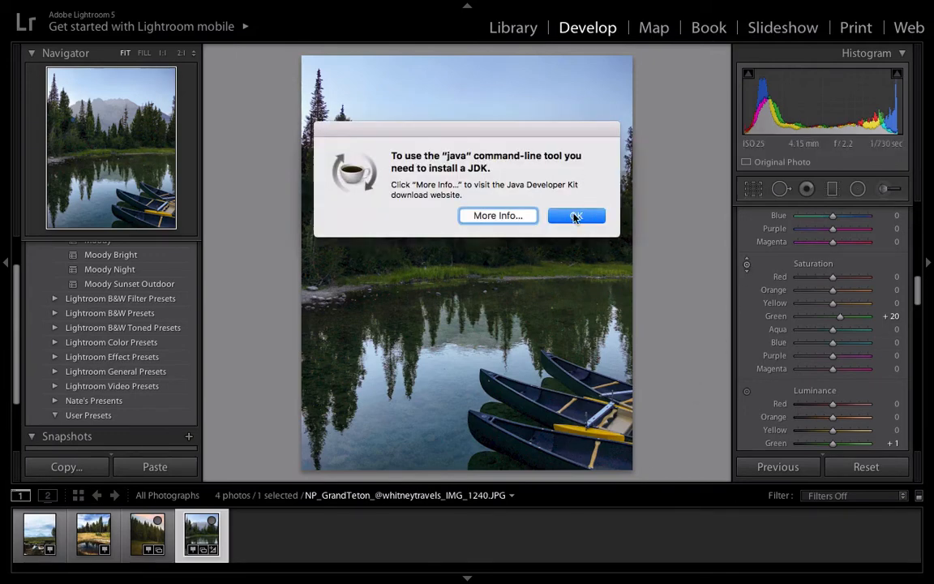
pyautogui.click(561, 216)
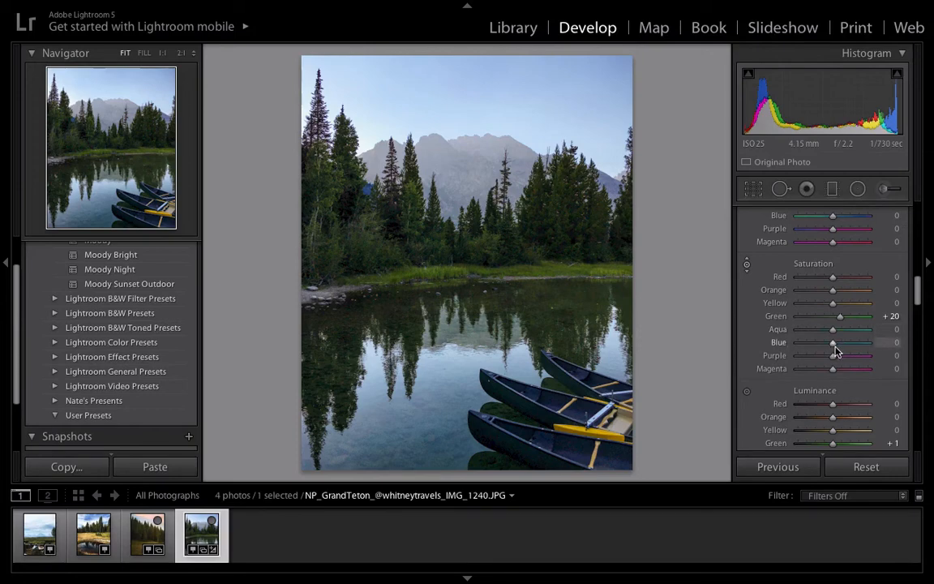
pyautogui.moveTo(836, 347); pyautogui.dragTo(839, 349)
pyautogui.scroll(-1, 771, 328)
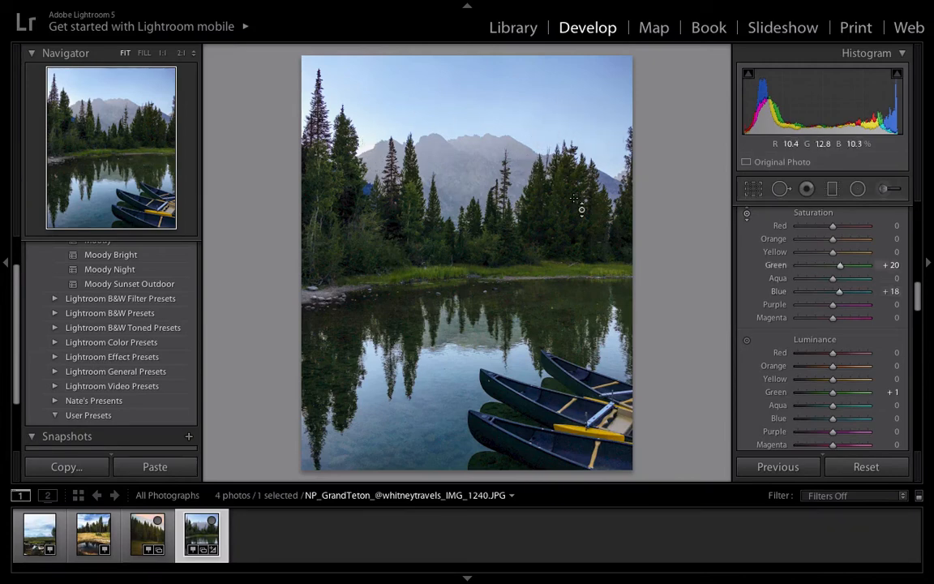
pyautogui.scroll(-8, 784, 331)
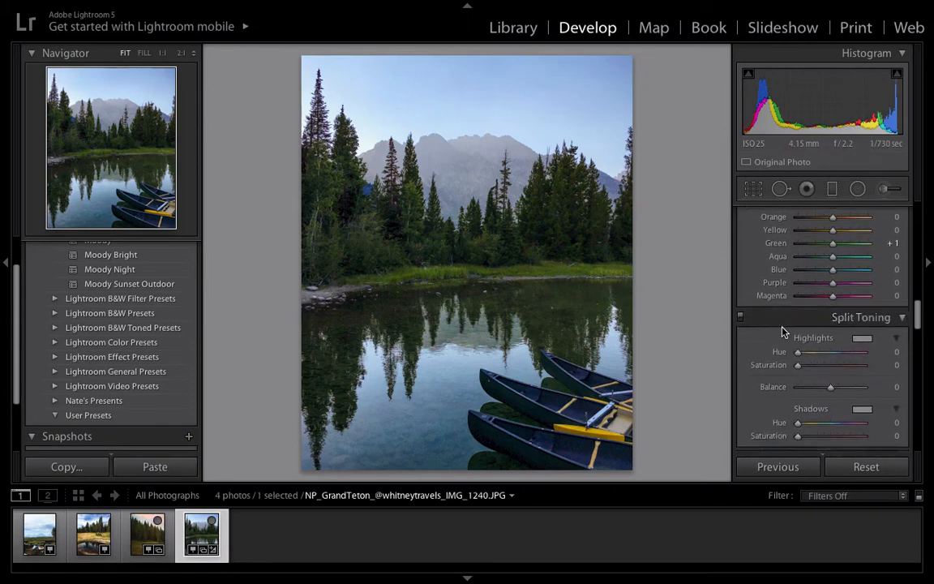
# Step: Set the sharpening Amount to 19, checking the trees at 1:1, and set the Luminance noise reduction to 9
pyautogui.scroll(-5, 784, 332)
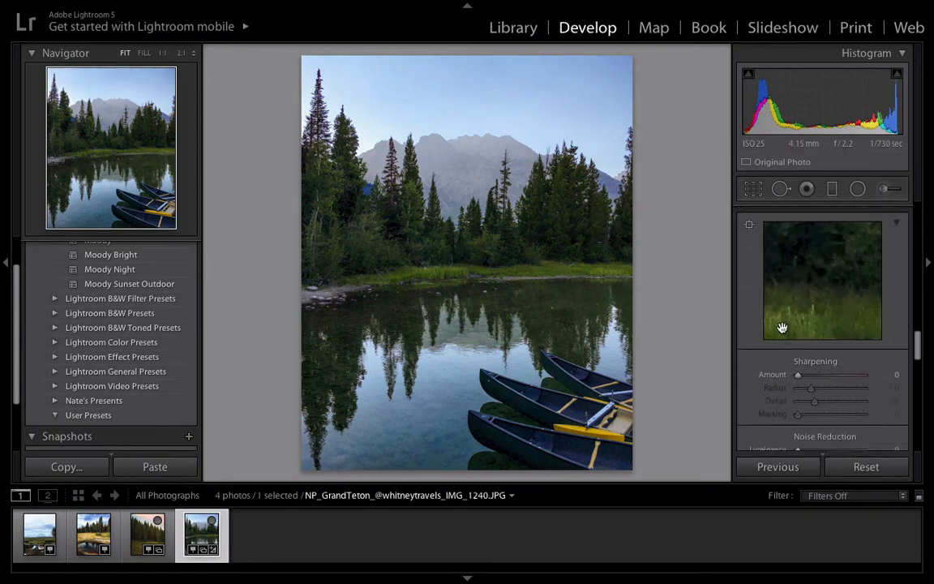
pyautogui.click(804, 373)
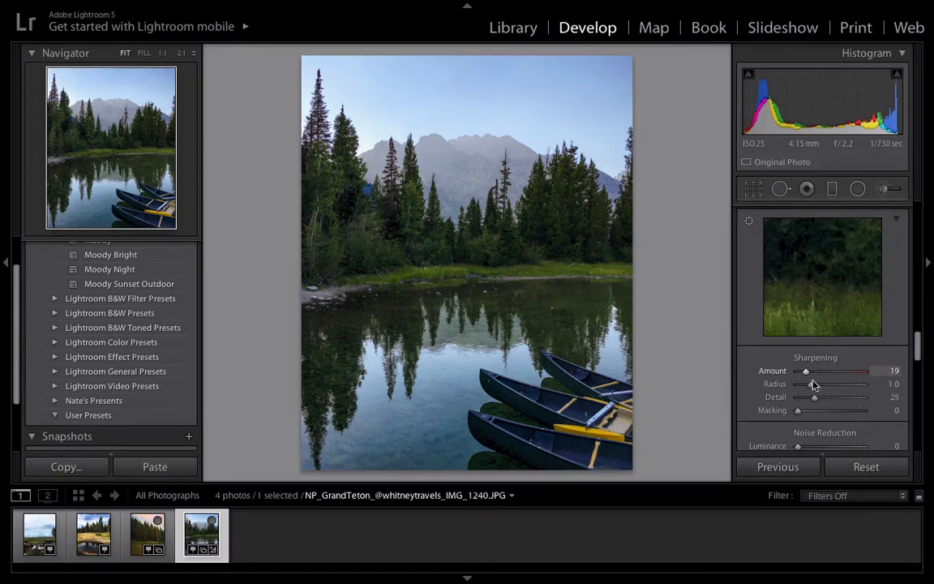
pyautogui.click(559, 192)
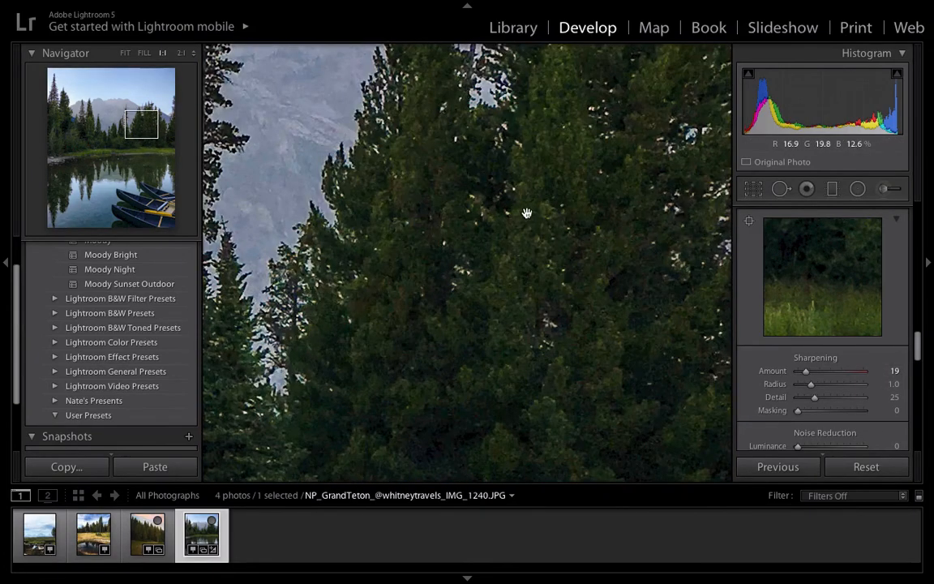
pyautogui.click(526, 213)
pyautogui.scroll(-3, 813, 381)
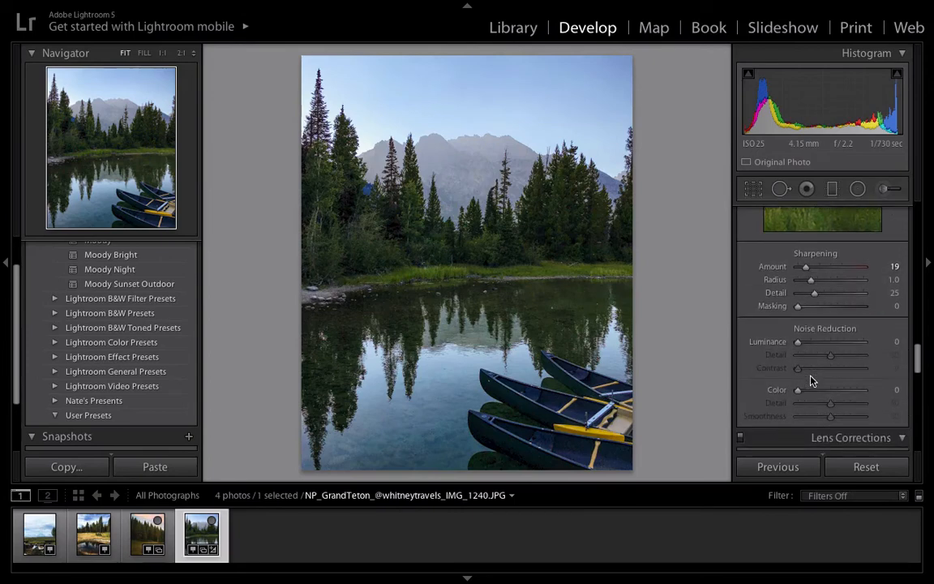
pyautogui.moveTo(799, 344); pyautogui.dragTo(806, 345)
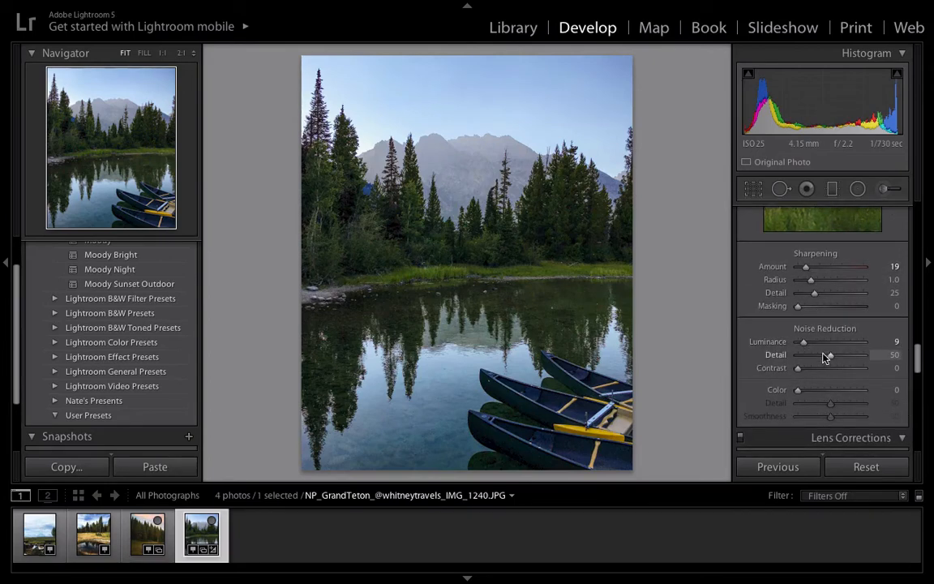
# Step: Review the Lens Corrections, Effects and Camera Calibration settings, and return to the Basic white balance and tone adjustments
pyautogui.scroll(-4, 825, 357)
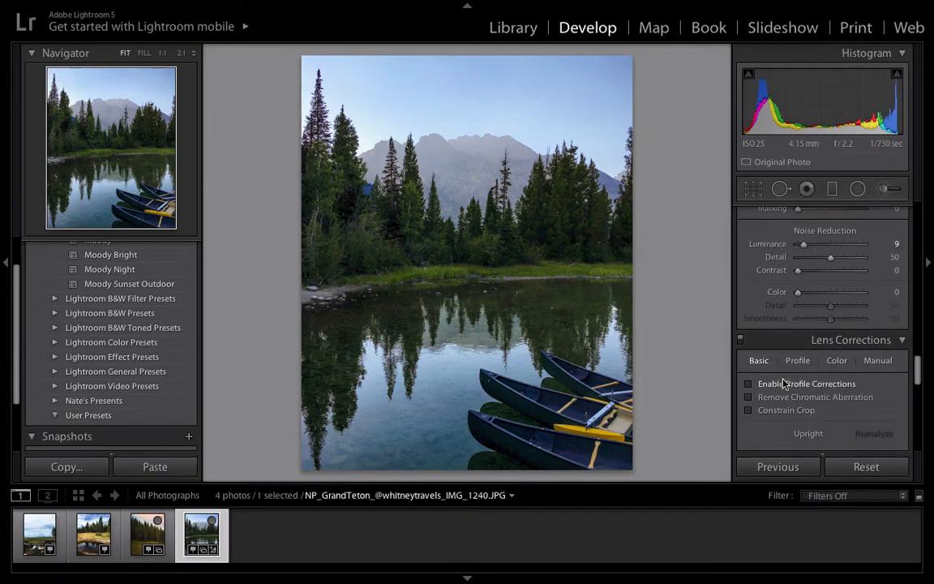
pyautogui.scroll(-8, 786, 369)
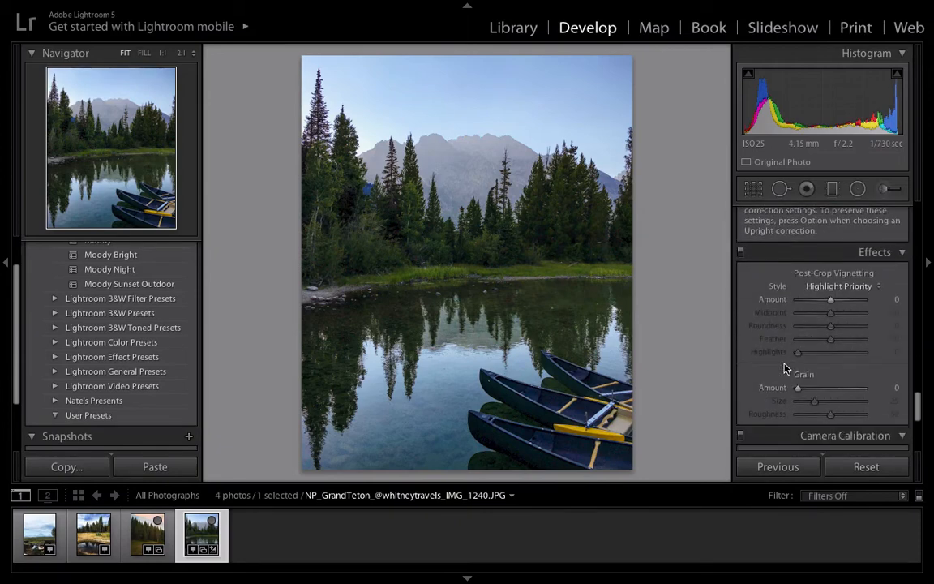
pyautogui.scroll(-5, 784, 369)
pyautogui.scroll(6, 784, 369)
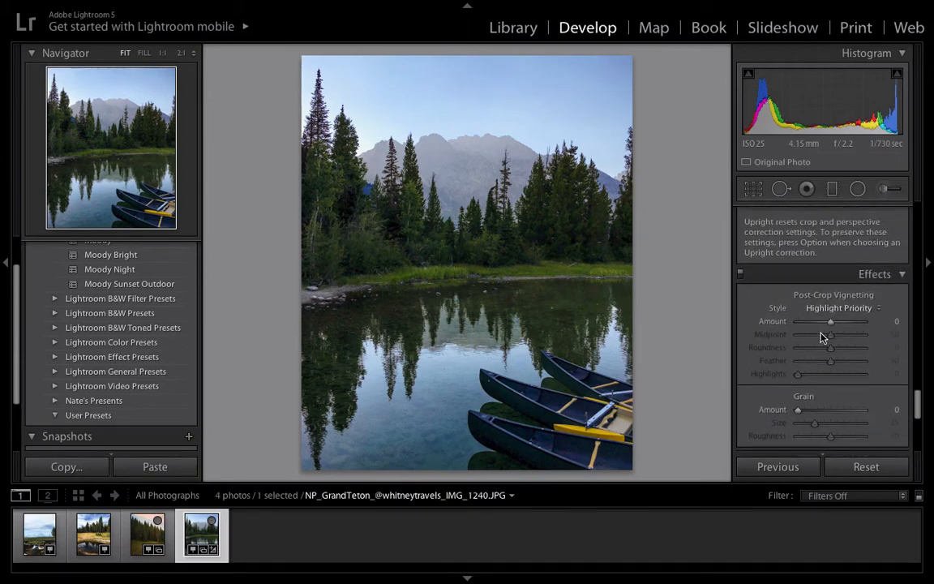
pyautogui.scroll(-2, 767, 377)
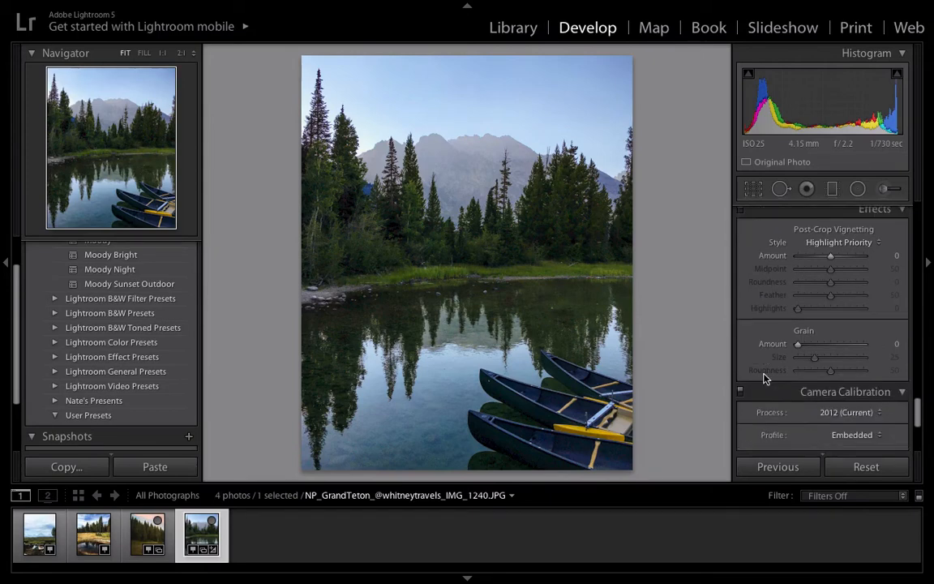
pyautogui.scroll(-4, 767, 377)
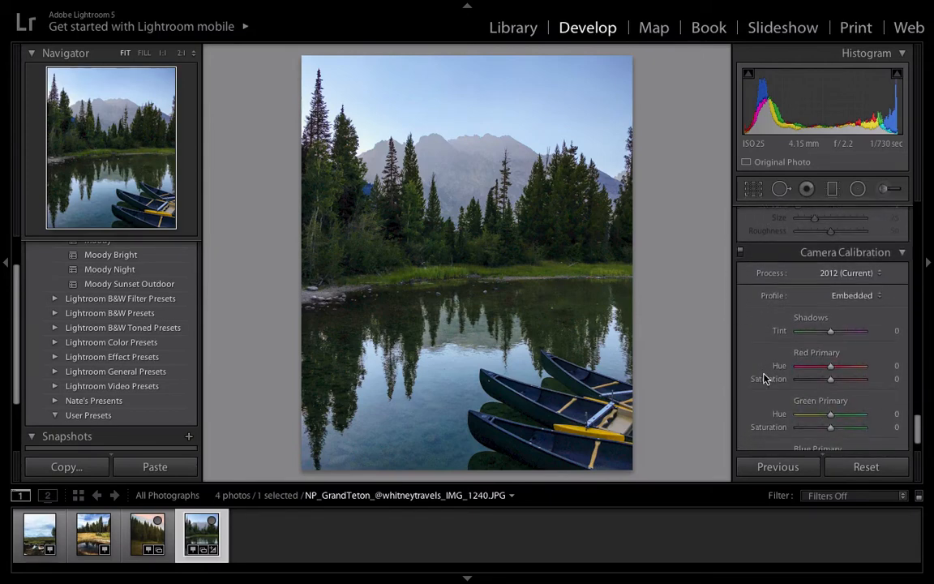
pyautogui.scroll(-1, 766, 378)
pyautogui.scroll(10, 767, 378)
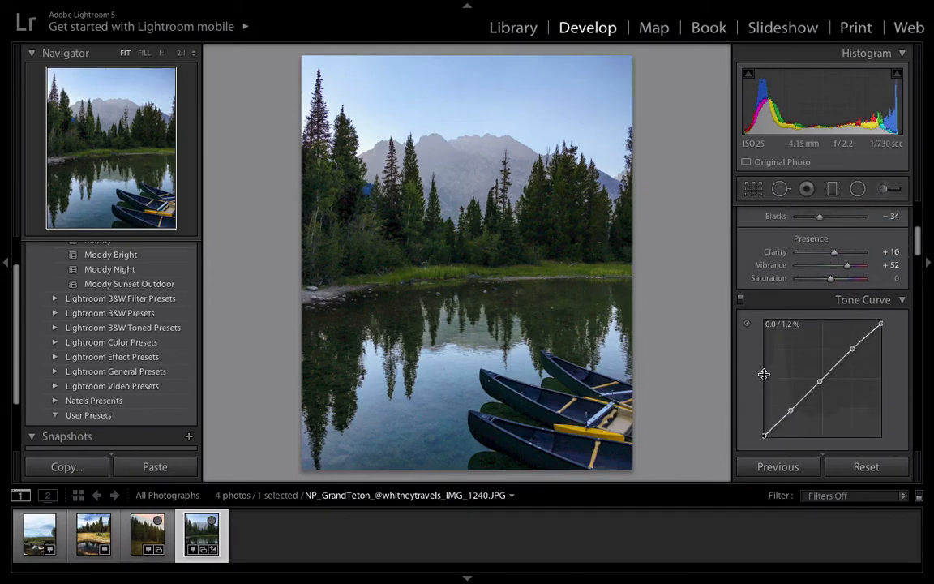
pyautogui.scroll(5, 764, 374)
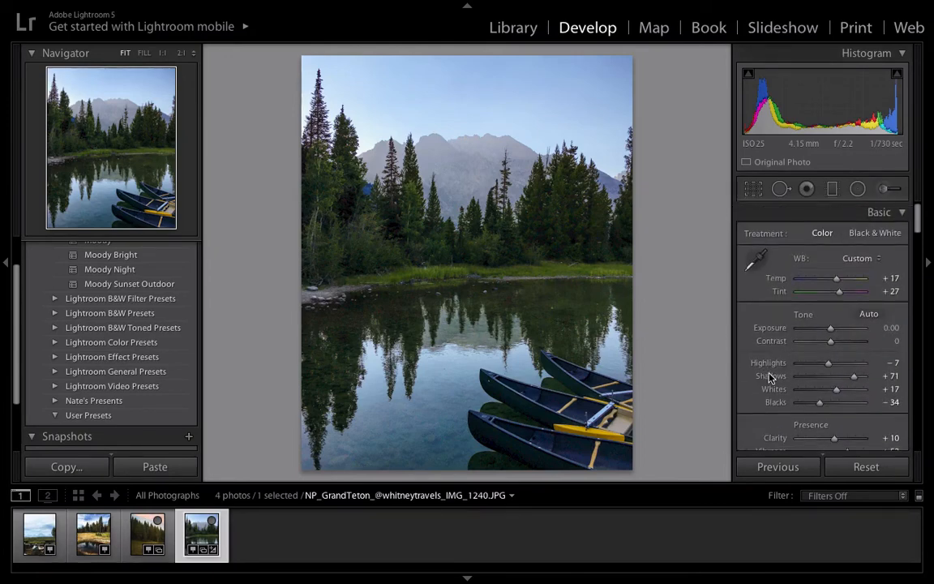
pyautogui.scroll(-1, 793, 349)
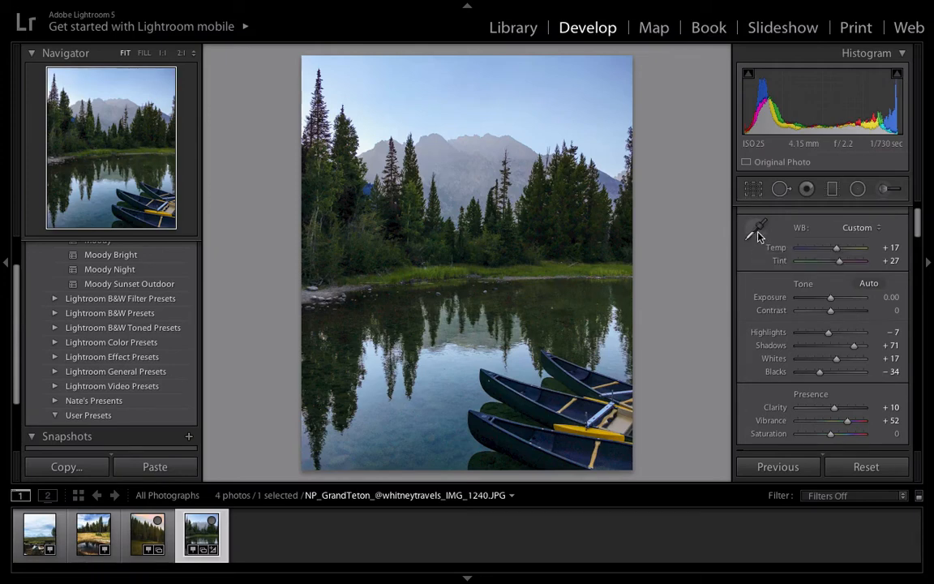
# Step: Try Clarity at the extremes of -100 and +100, and set it to +9
pyautogui.scroll(-3, 803, 317)
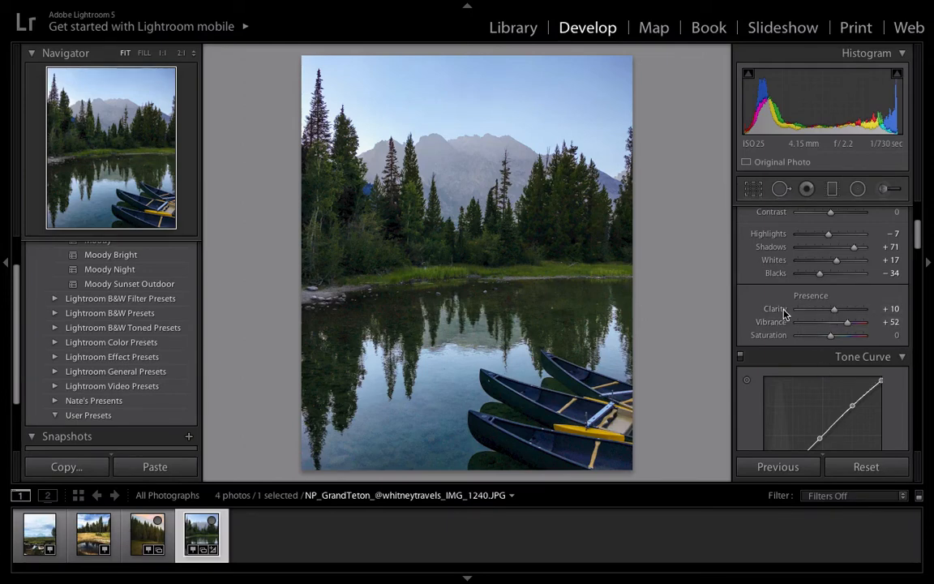
pyautogui.moveTo(784, 313)
pyautogui.mouseDown()
pyautogui.moveTo(850, 314)
pyautogui.moveTo(786, 324)
pyautogui.moveTo(847, 323)
pyautogui.moveTo(781, 322)
pyautogui.mouseUp()
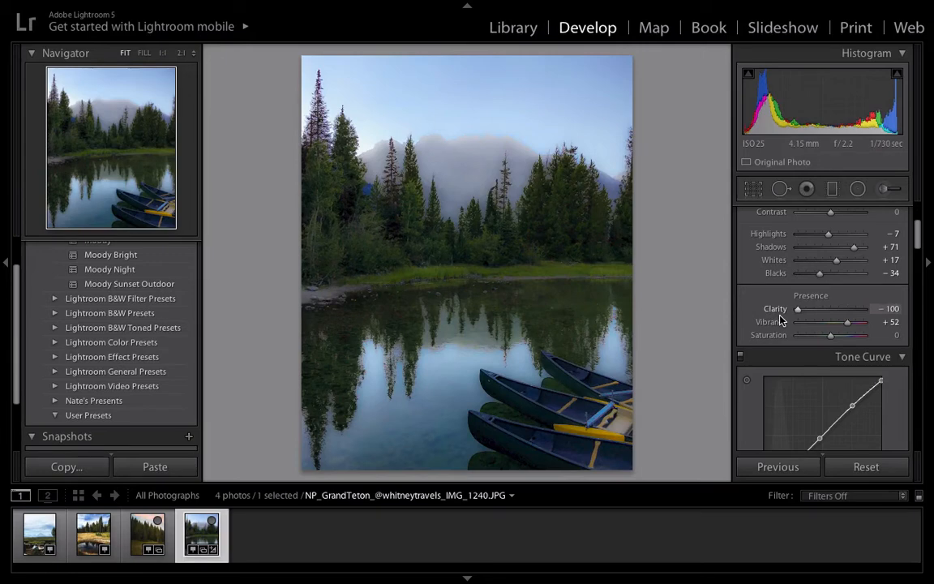
pyautogui.moveTo(798, 310); pyautogui.dragTo(884, 309)
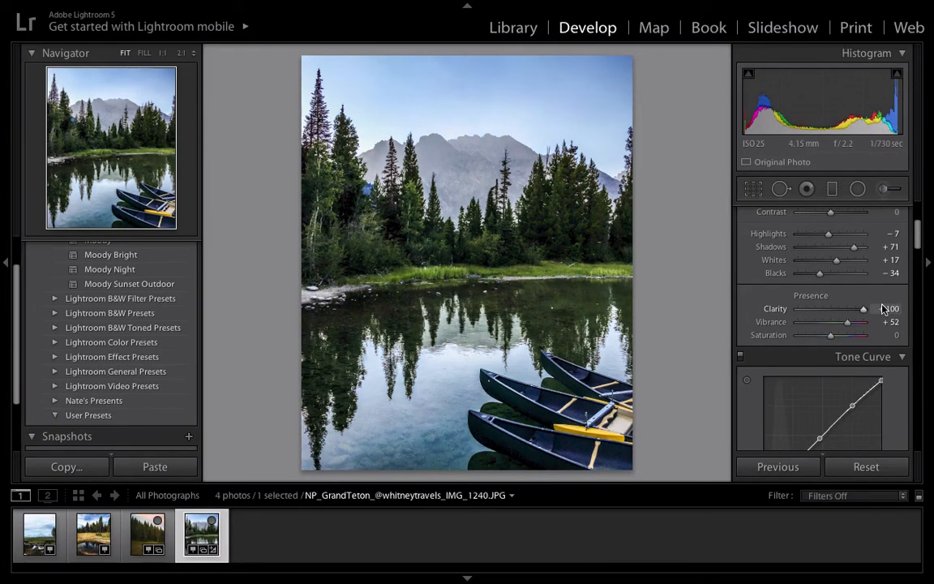
pyautogui.moveTo(864, 310); pyautogui.dragTo(833, 322)
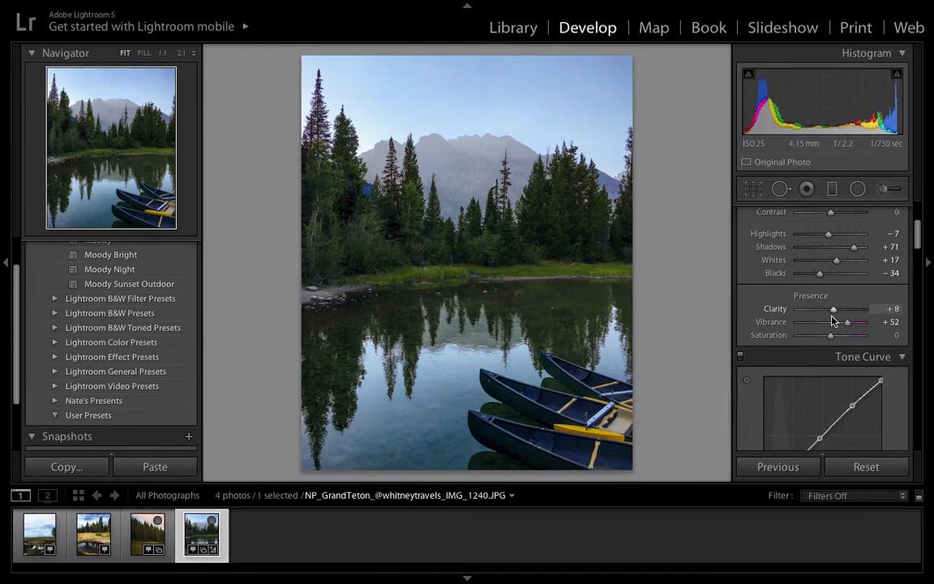
pyautogui.moveTo(832, 317); pyautogui.dragTo(833, 316)
# Step: Paint over the nearest canoe with the Adjustment Brush, using a Saturation of 28
pyautogui.scroll(-4, 857, 326)
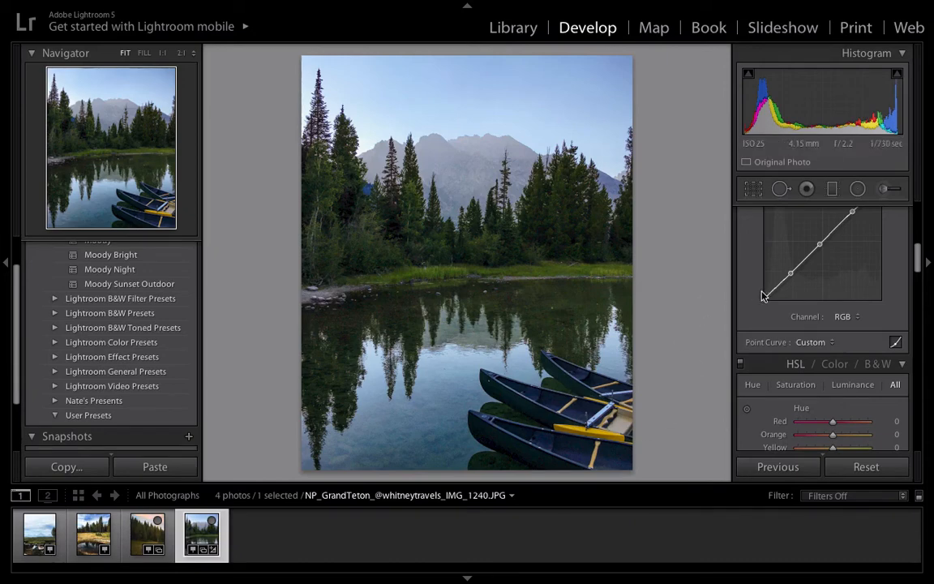
pyautogui.scroll(5, 779, 276)
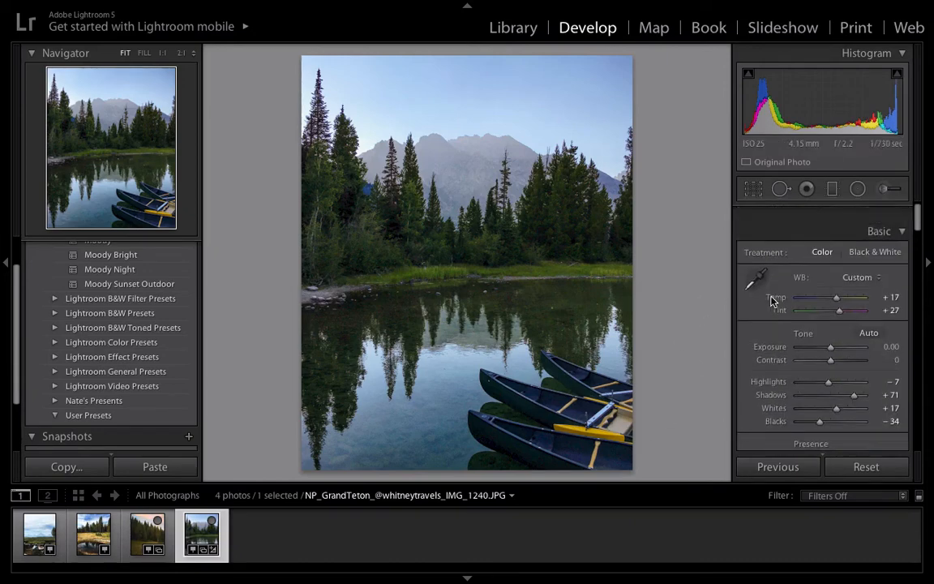
pyautogui.click(886, 190)
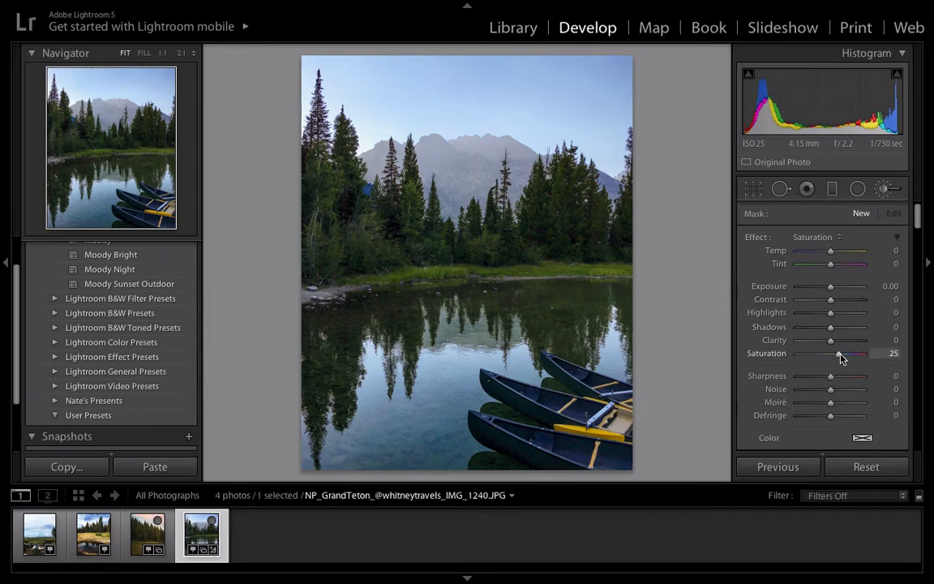
pyautogui.moveTo(841, 359); pyautogui.dragTo(841, 359)
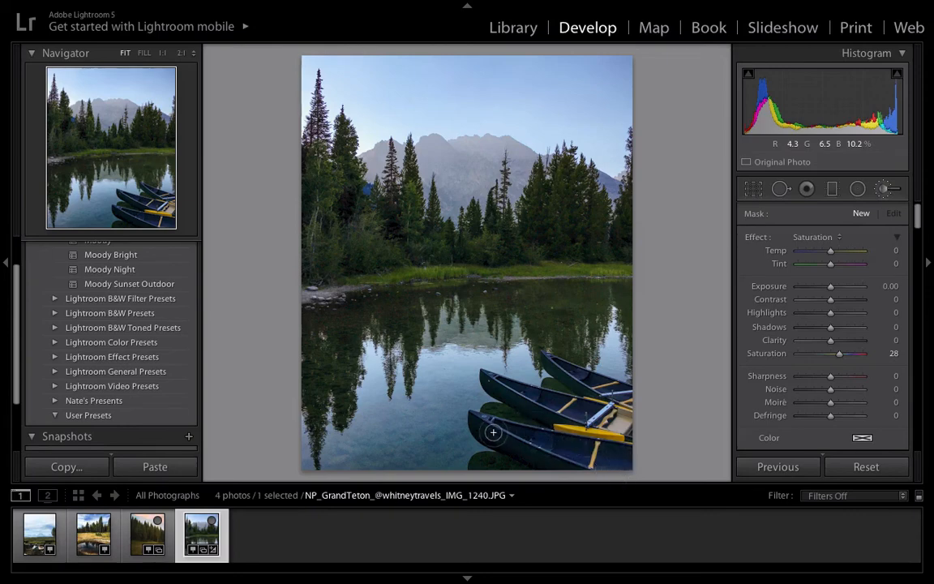
pyautogui.click(613, 440)
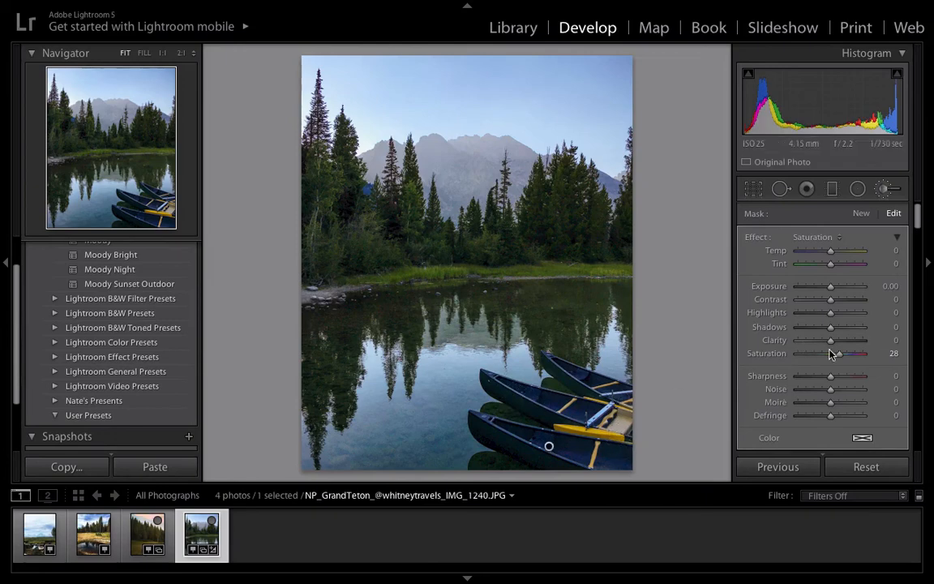
pyautogui.moveTo(839, 353); pyautogui.dragTo(841, 359)
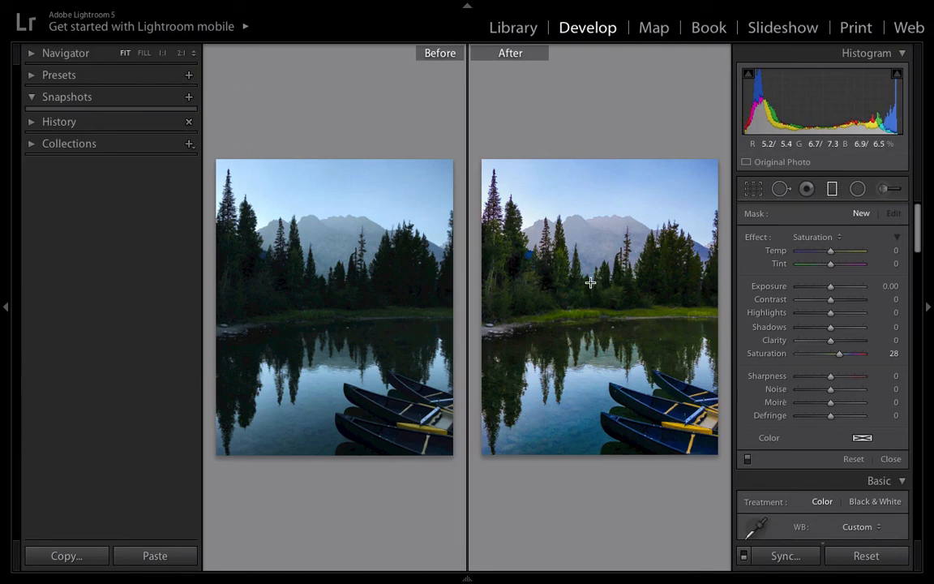
# Step: Inspect the edited photo on its own and zoomed in, and return to the side-by-side before/after comparison
pyautogui.press('y')
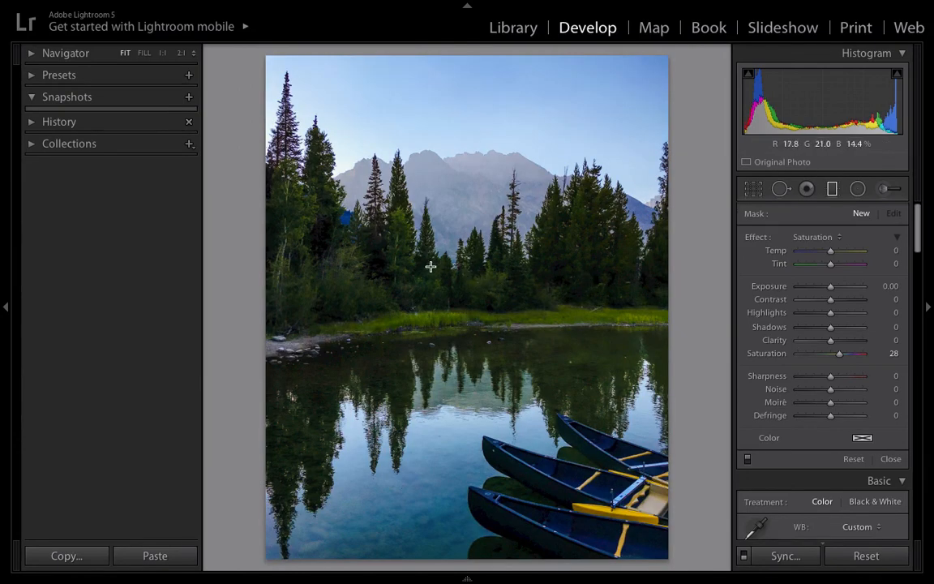
pyautogui.press('z')
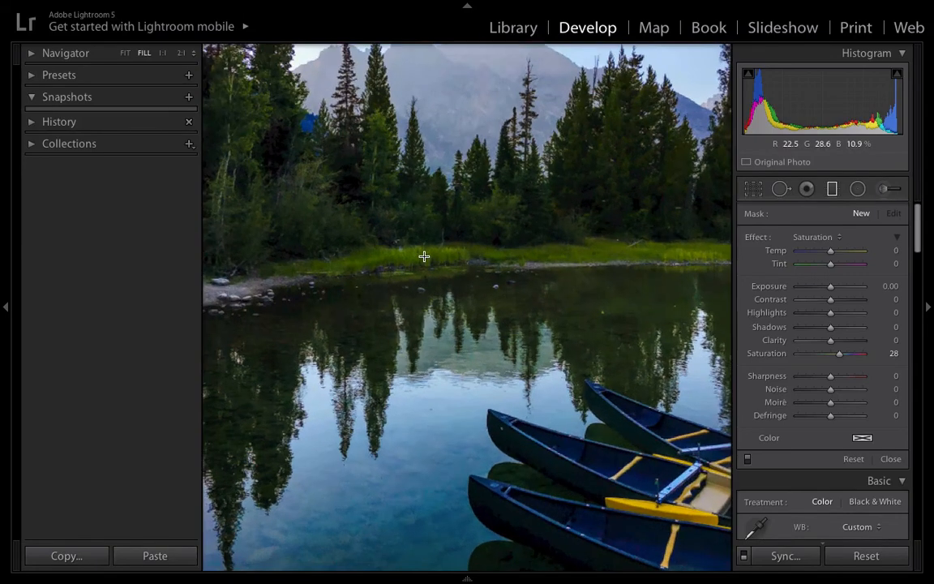
pyautogui.press('z')
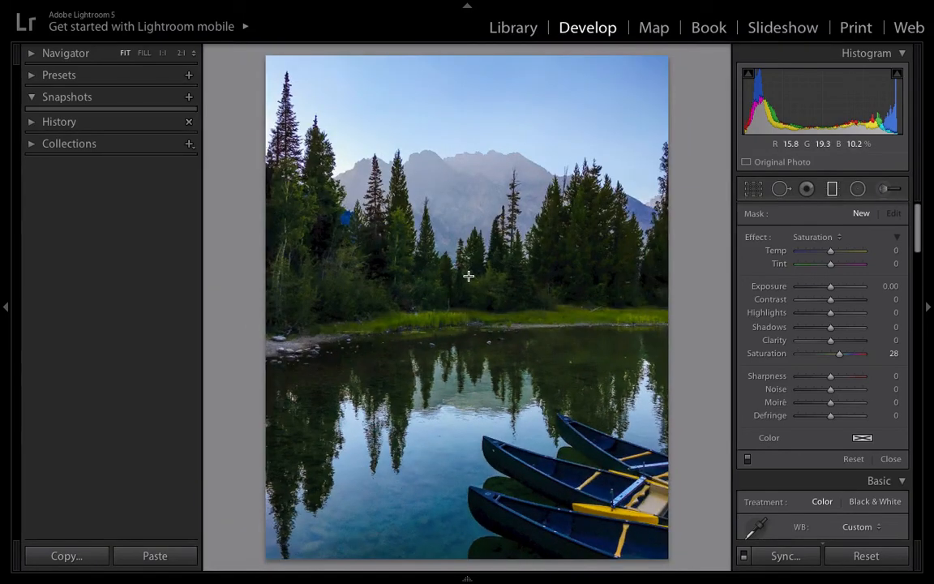
pyautogui.press('y')
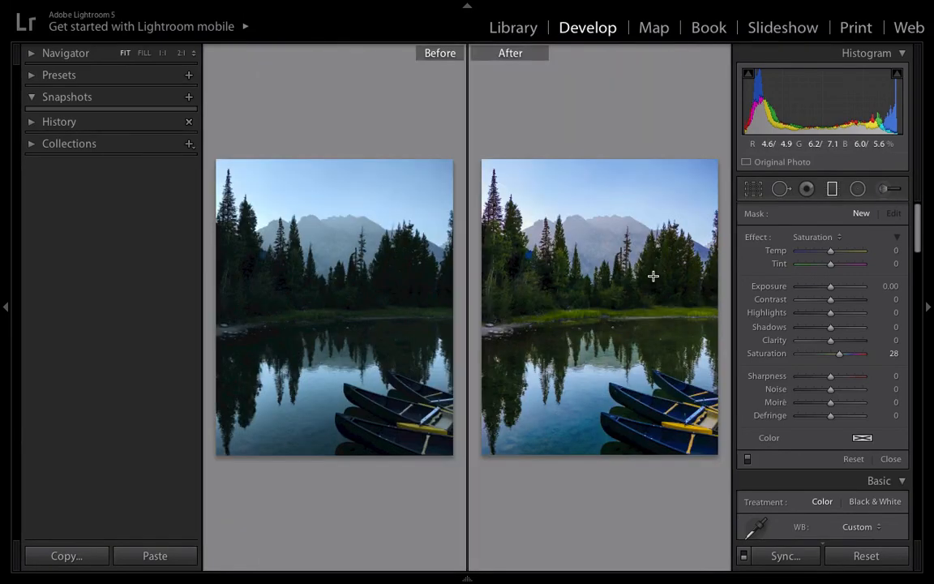